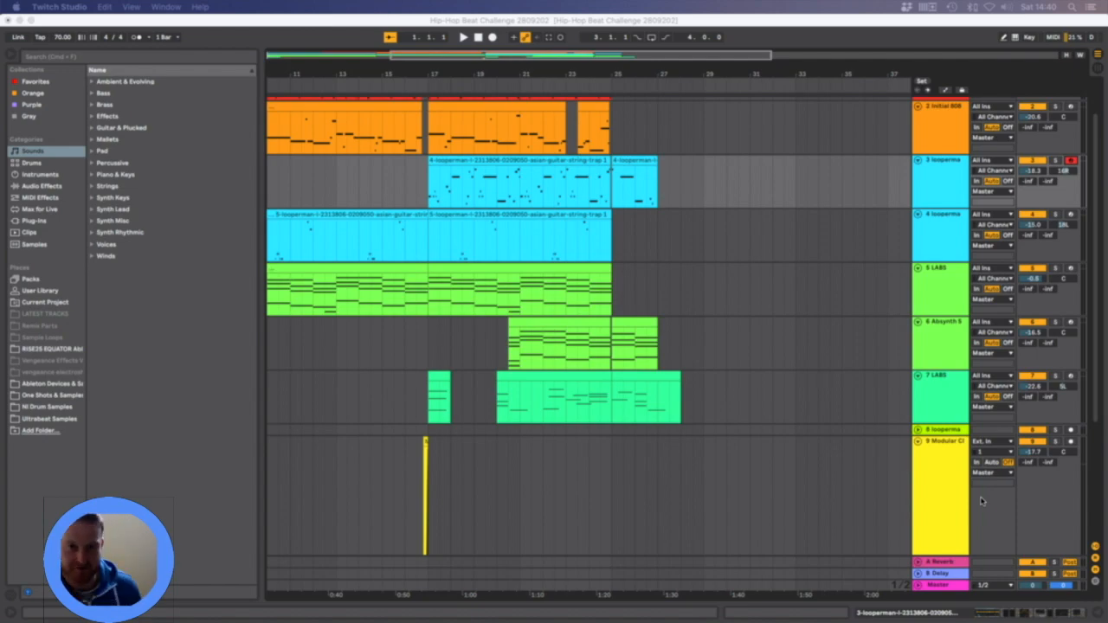
# Switch to QuickTime Player, enlarge the recorded stream video, play its opening seconds and close it
pyautogui.moveTo(1042, 616)
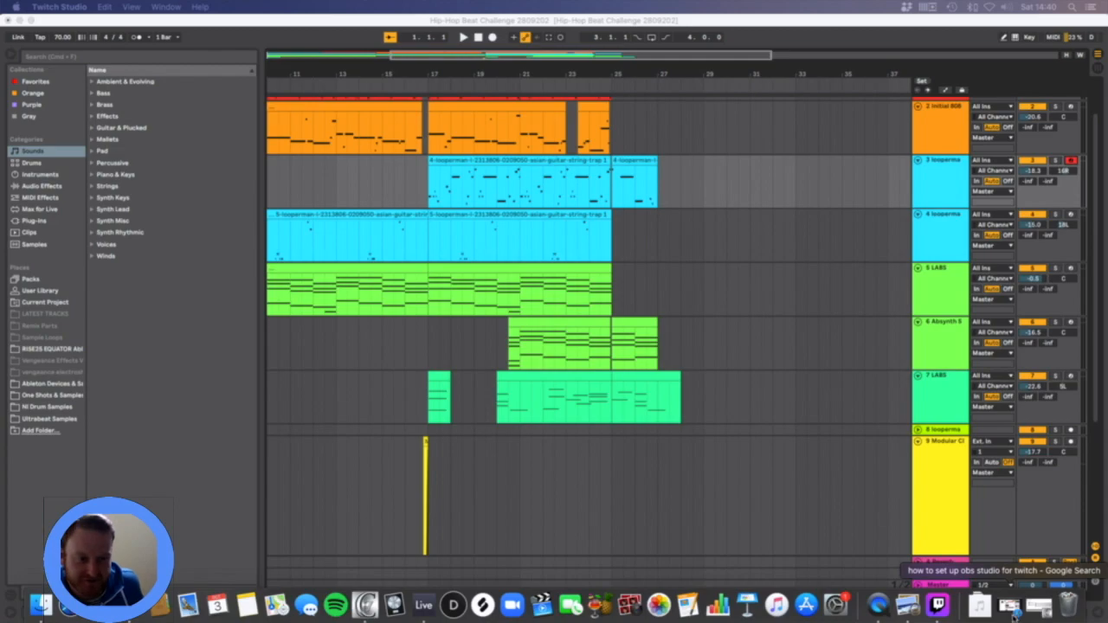
pyautogui.click(979, 608)
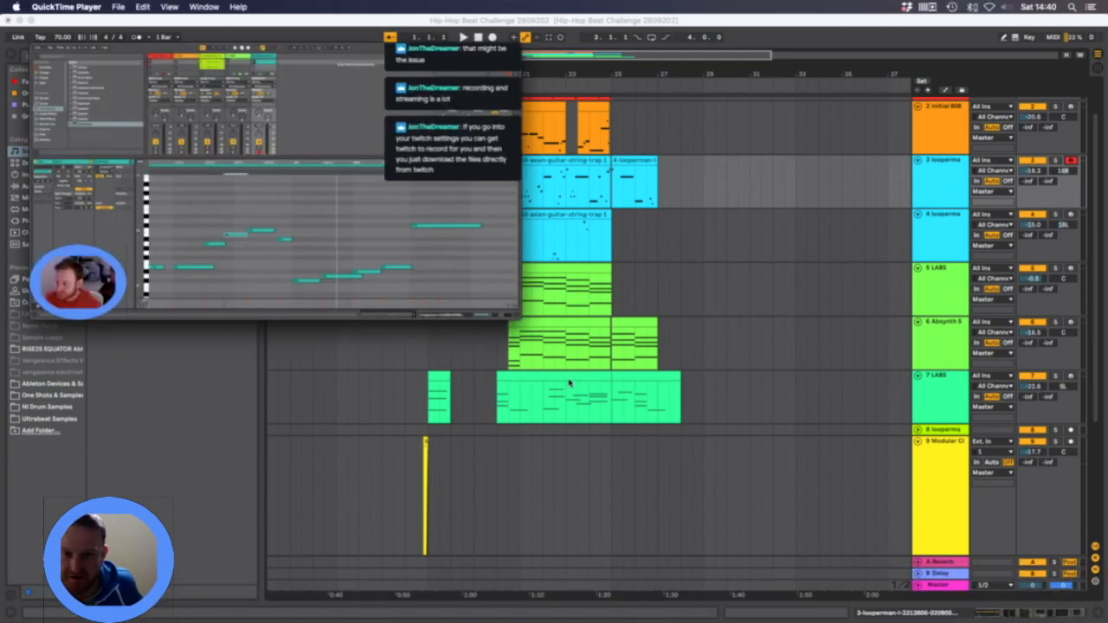
pyautogui.moveTo(518, 318); pyautogui.dragTo(994, 589)
pyautogui.moveTo(593, 476)
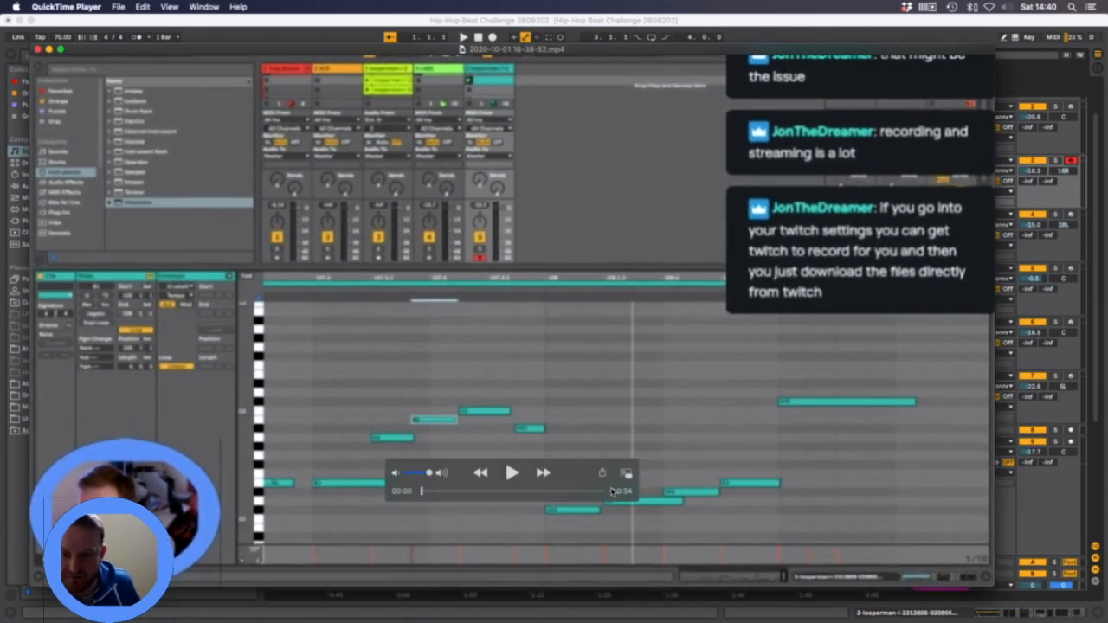
pyautogui.click(423, 492)
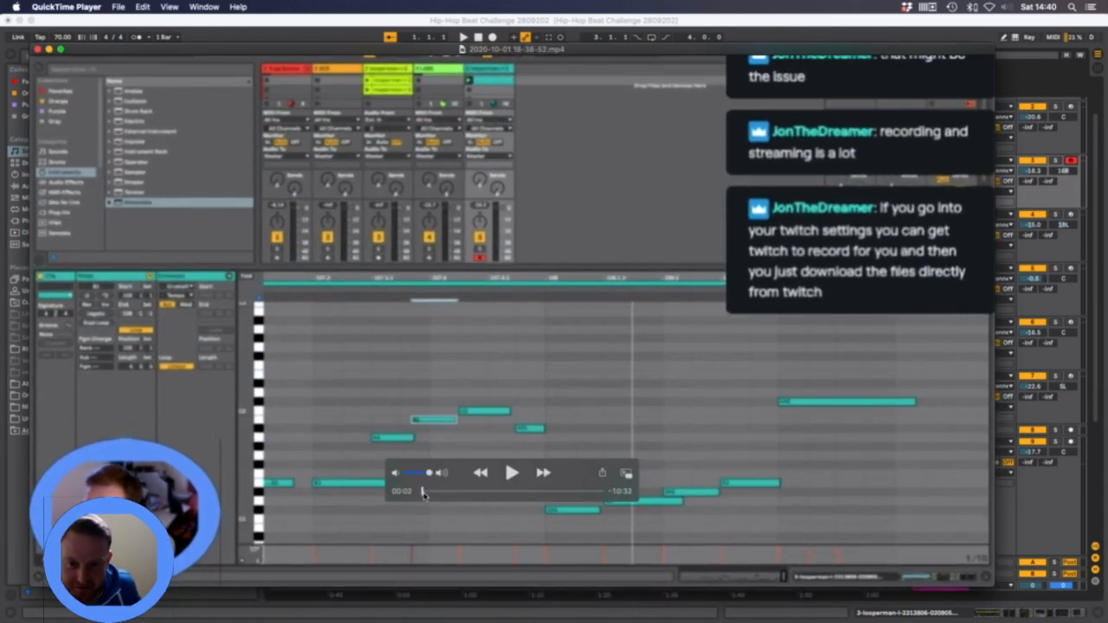
pyautogui.click(512, 473)
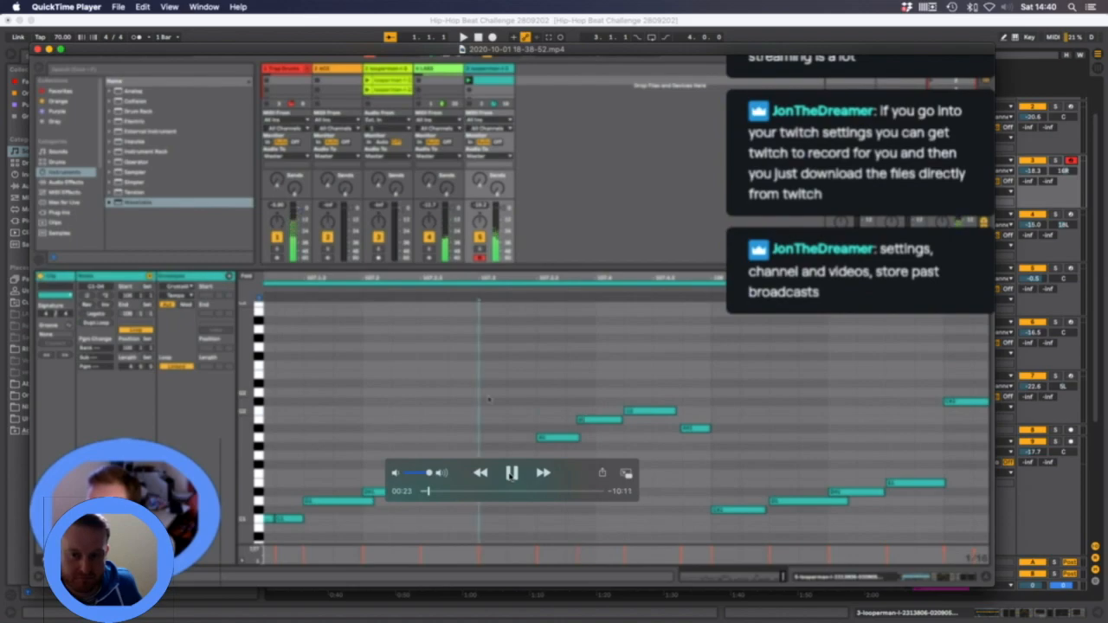
pyautogui.click(511, 474)
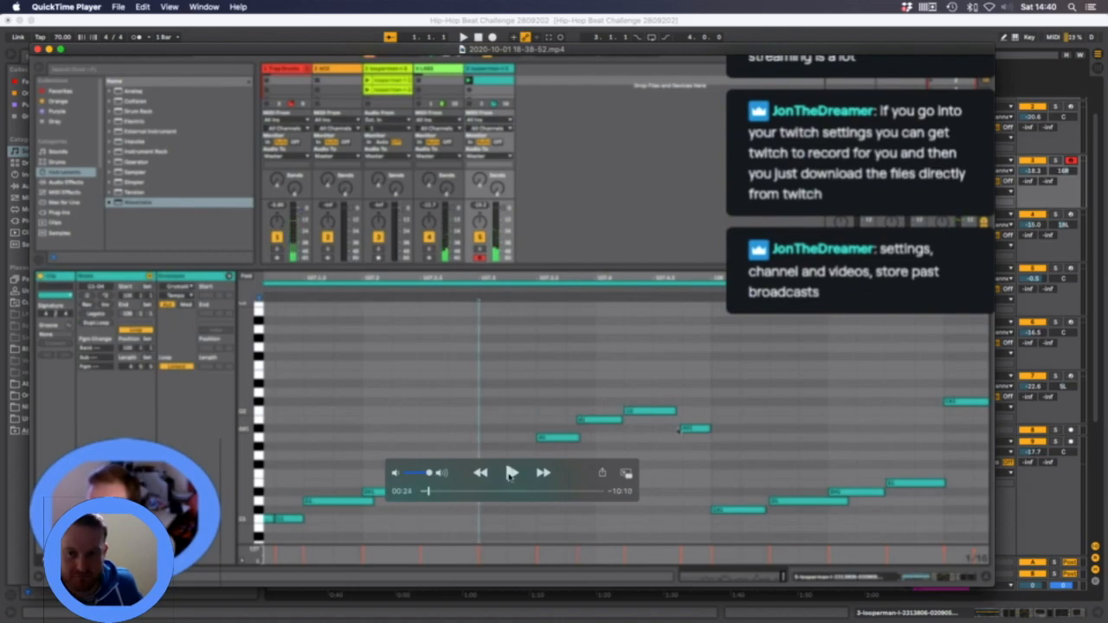
pyautogui.click(38, 50)
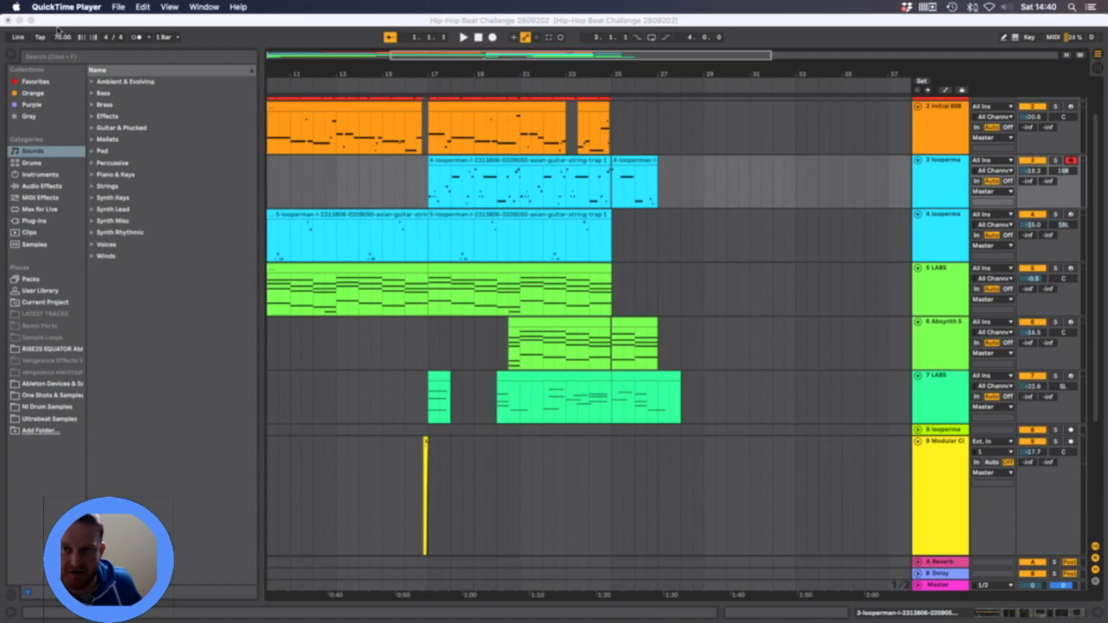
# Return to the Ableton Live project in full screen and show the arrangement from bar 1 with the top tracks in view
pyautogui.click(54, 23)
pyautogui.click(32, 19)
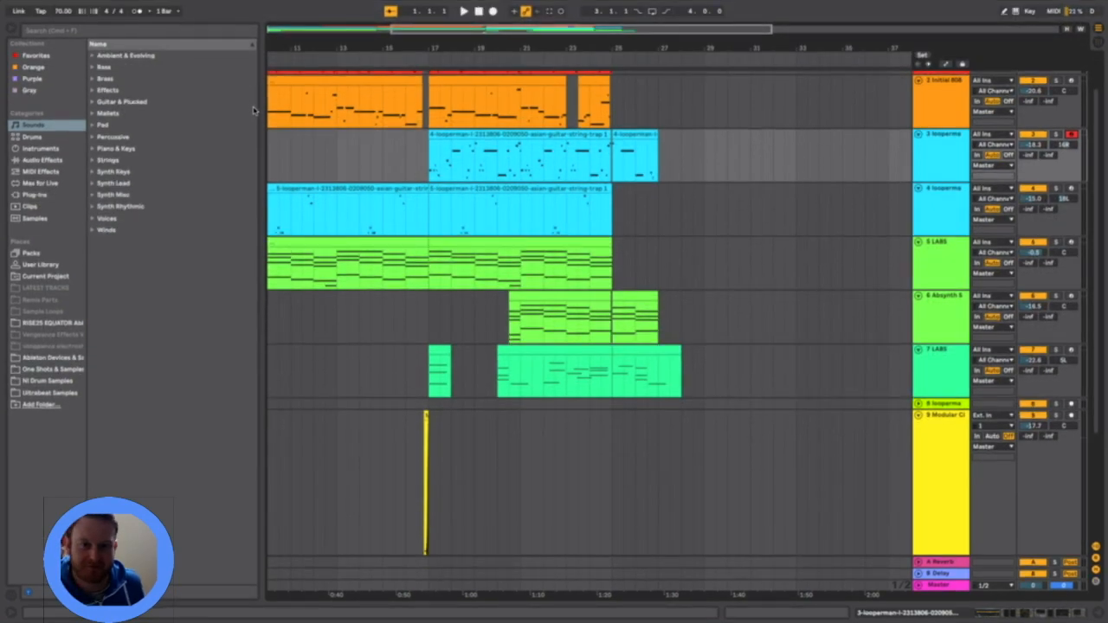
pyautogui.hscroll(-5, 407, 173)
pyautogui.scroll(2, 407, 173)
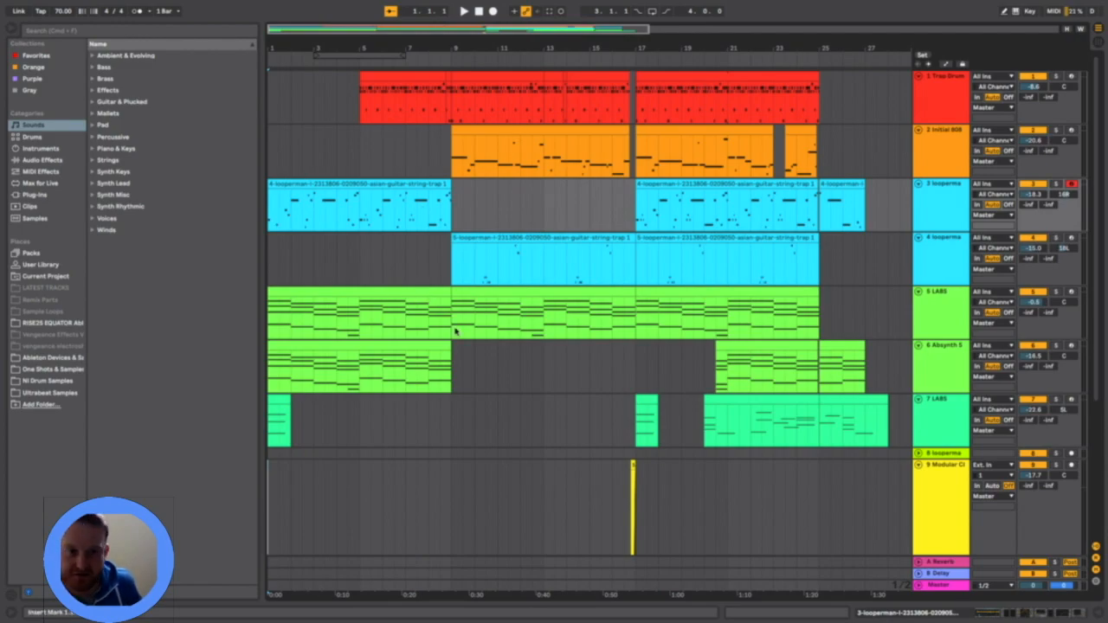
# Open the first clip on track 5 LABS, examine its four chords one after another, and return to the arrangement
pyautogui.doubleClick(377, 297)
pyautogui.scroll(5, 421, 312)
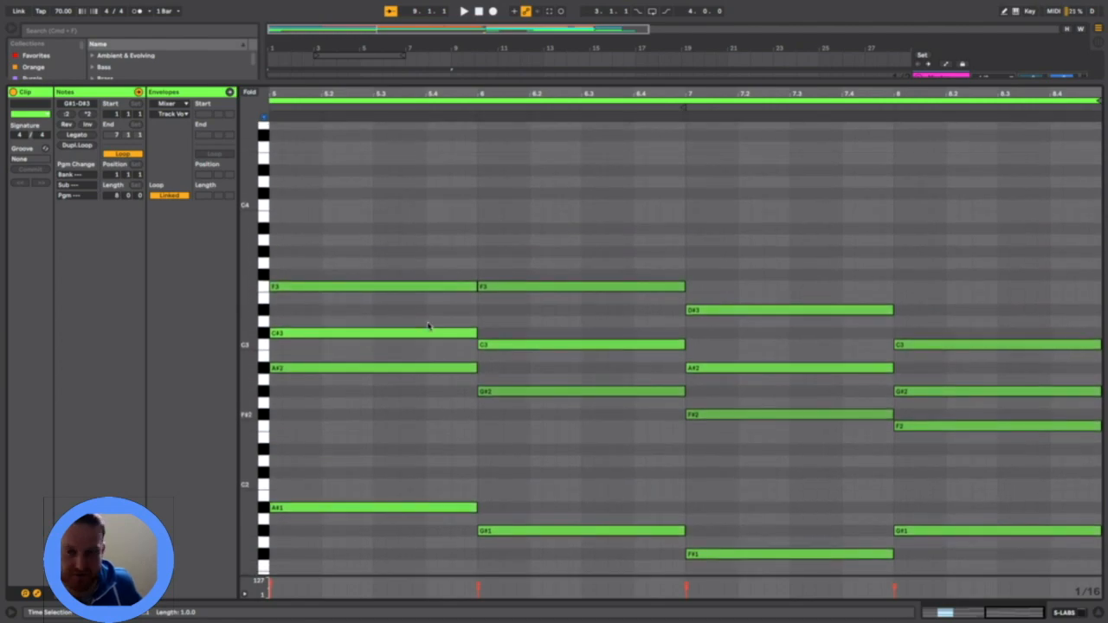
pyautogui.moveTo(377, 544); pyautogui.dragTo(362, 183)
pyautogui.moveTo(525, 227); pyautogui.dragTo(563, 535)
pyautogui.moveTo(751, 572); pyautogui.dragTo(753, 265)
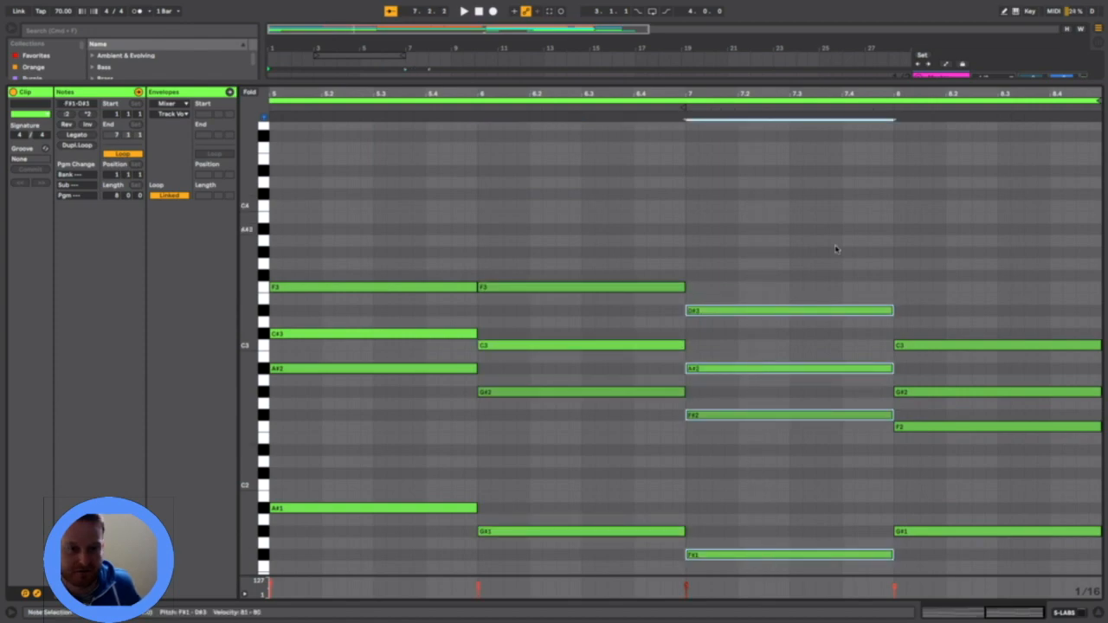
pyautogui.moveTo(952, 280); pyautogui.dragTo(953, 534)
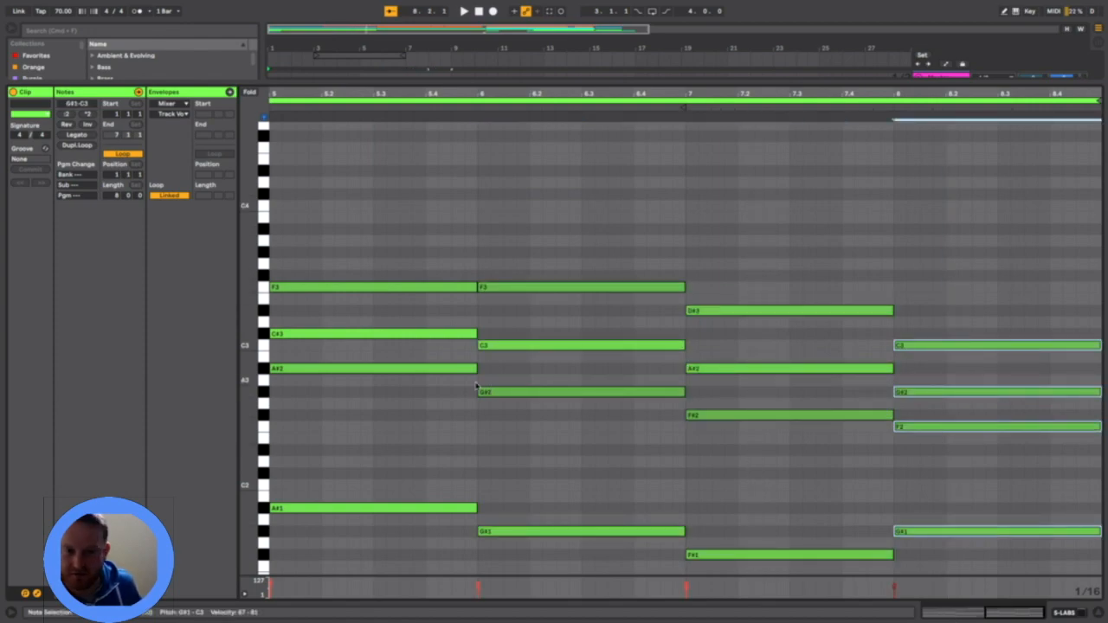
pyautogui.click(1098, 614)
pyautogui.scroll(5, 401, 275)
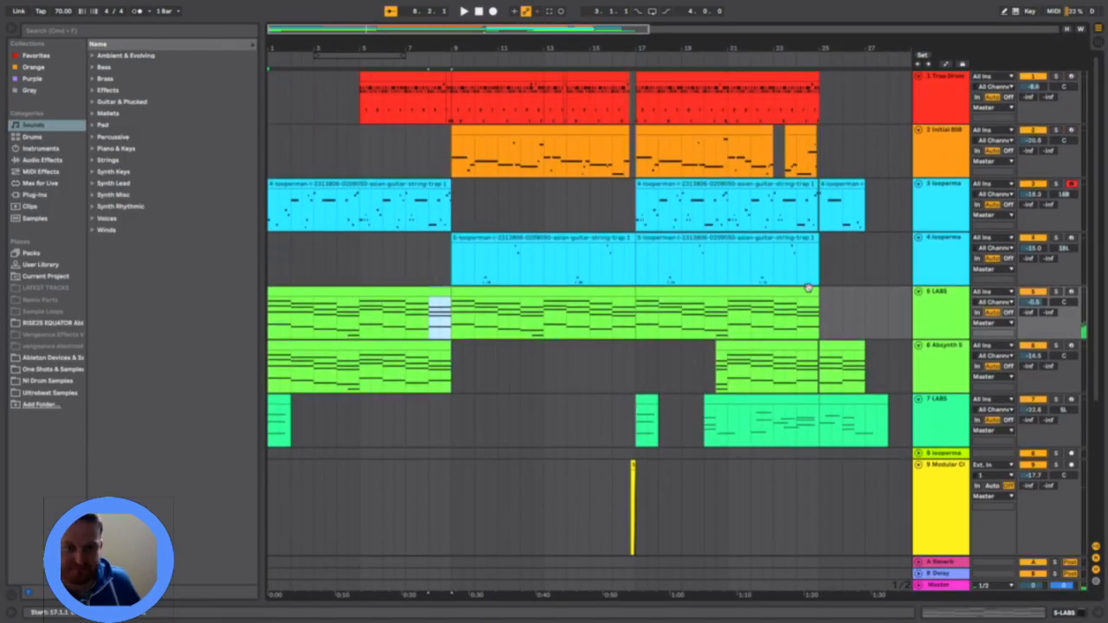
# Show the device chain of the track 3 looperman guitar and reset the sampler's Transpose to its default
pyautogui.click(951, 221)
pyautogui.click(950, 274)
pyautogui.click(940, 194)
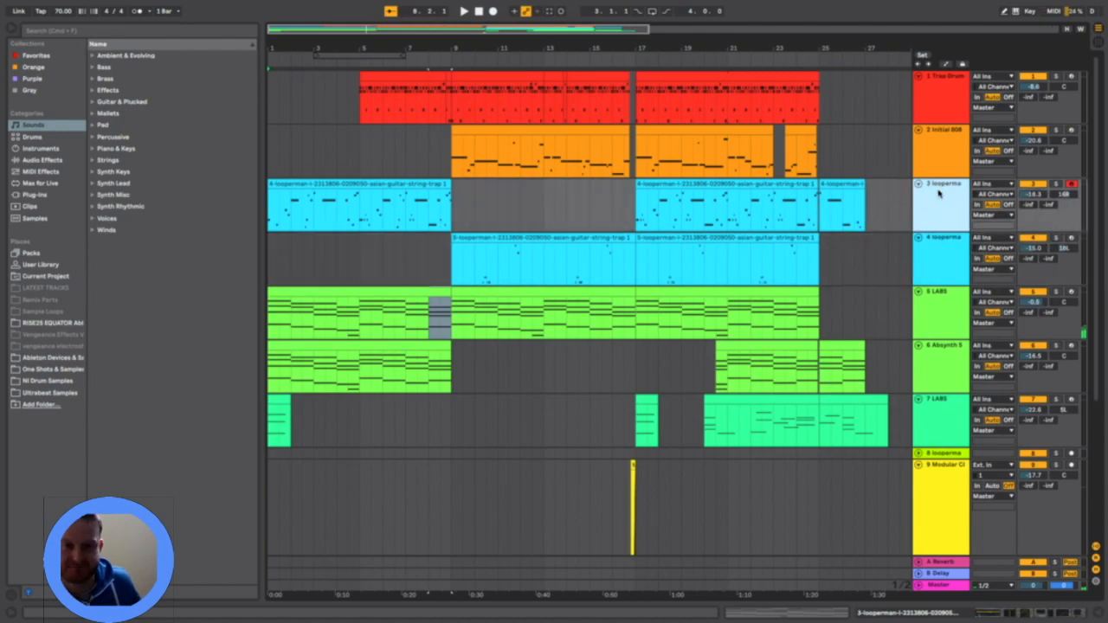
pyautogui.doubleClick(940, 194)
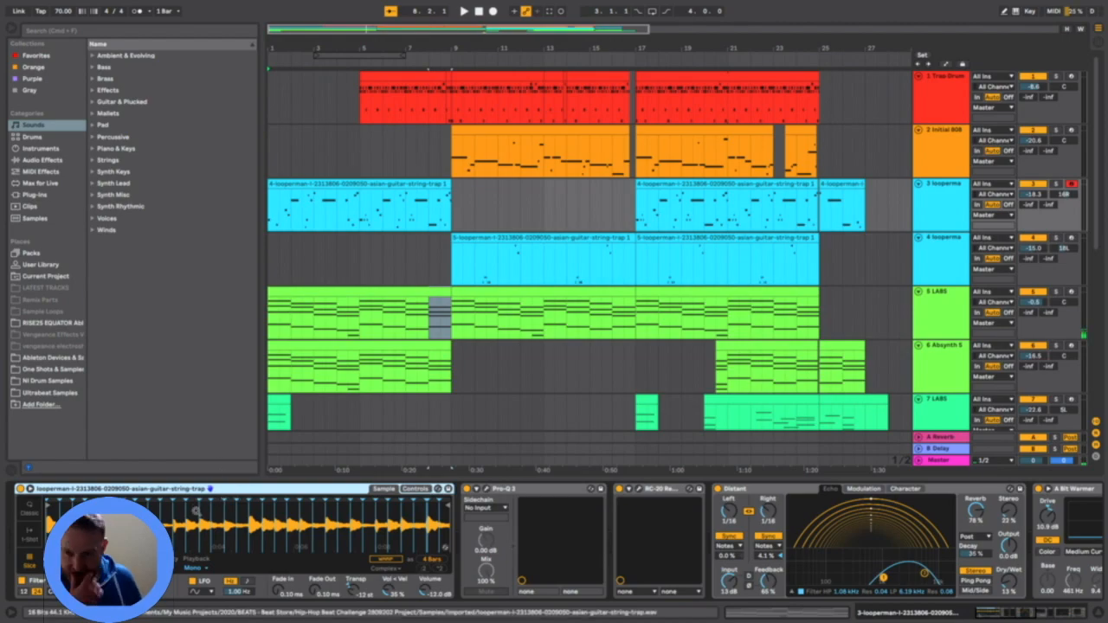
pyautogui.click(349, 588)
pyautogui.press('Delete')
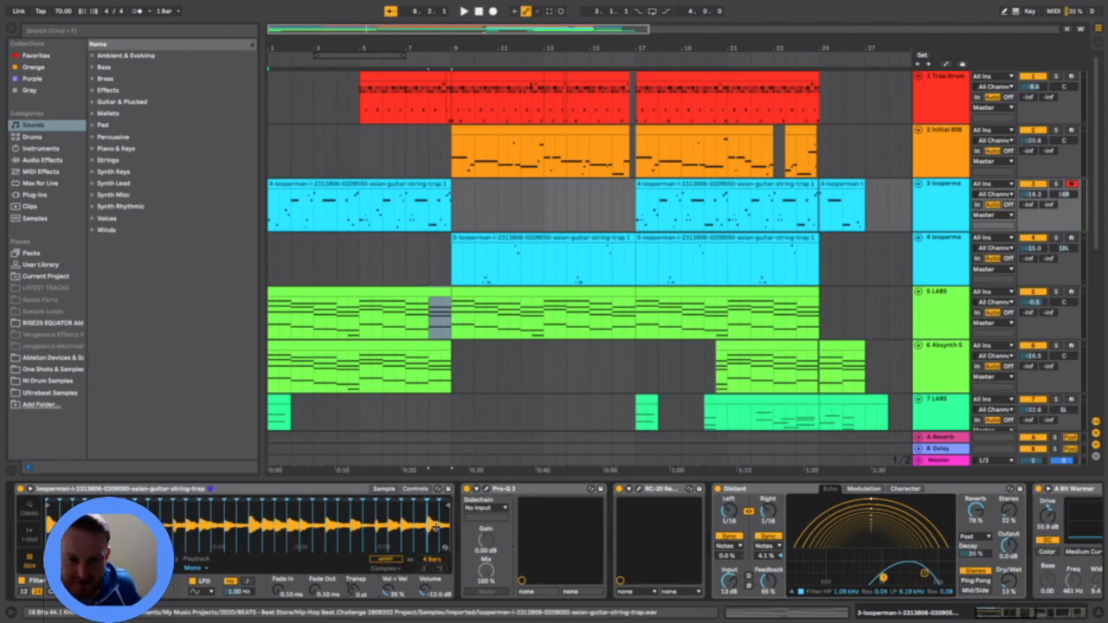
# Examine the guitar track's Pro-Q 3 curve while auditioning the sound, and open the RC-20 Retro Color plug-in window
pyautogui.click(498, 490)
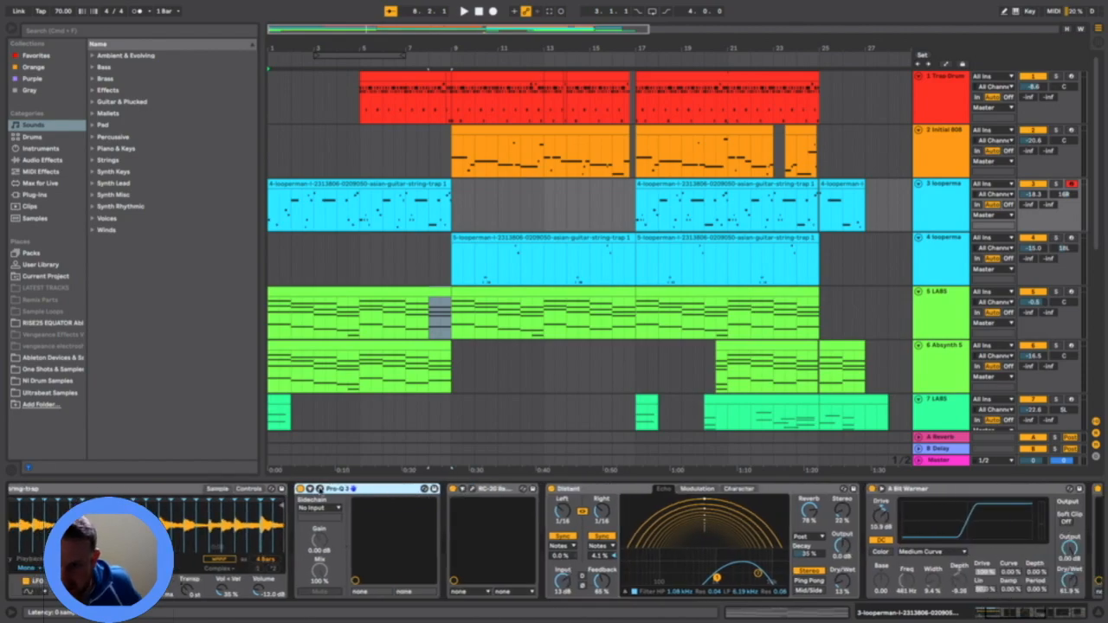
pyautogui.hotkey('ctrl', 'alt', 'p')
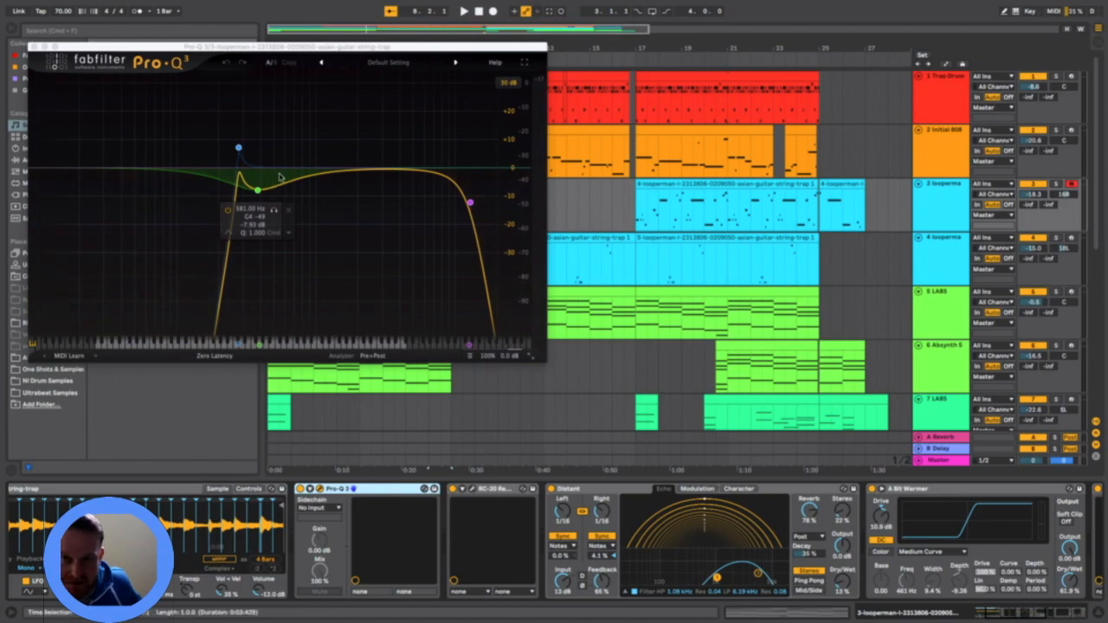
pyautogui.press('space')
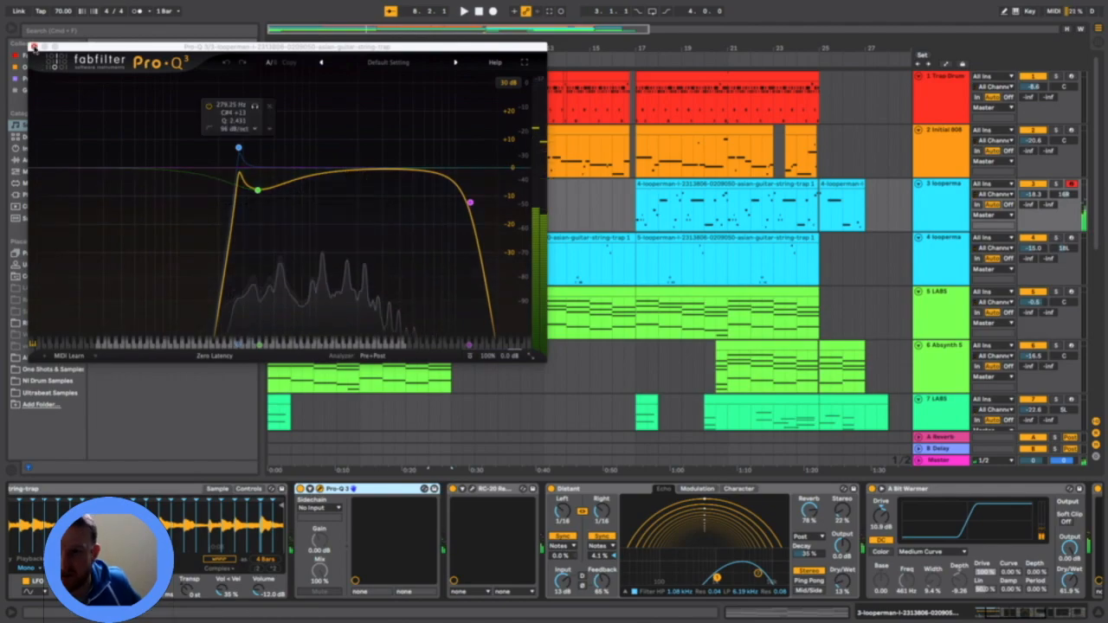
pyautogui.click(480, 462)
pyautogui.click(472, 490)
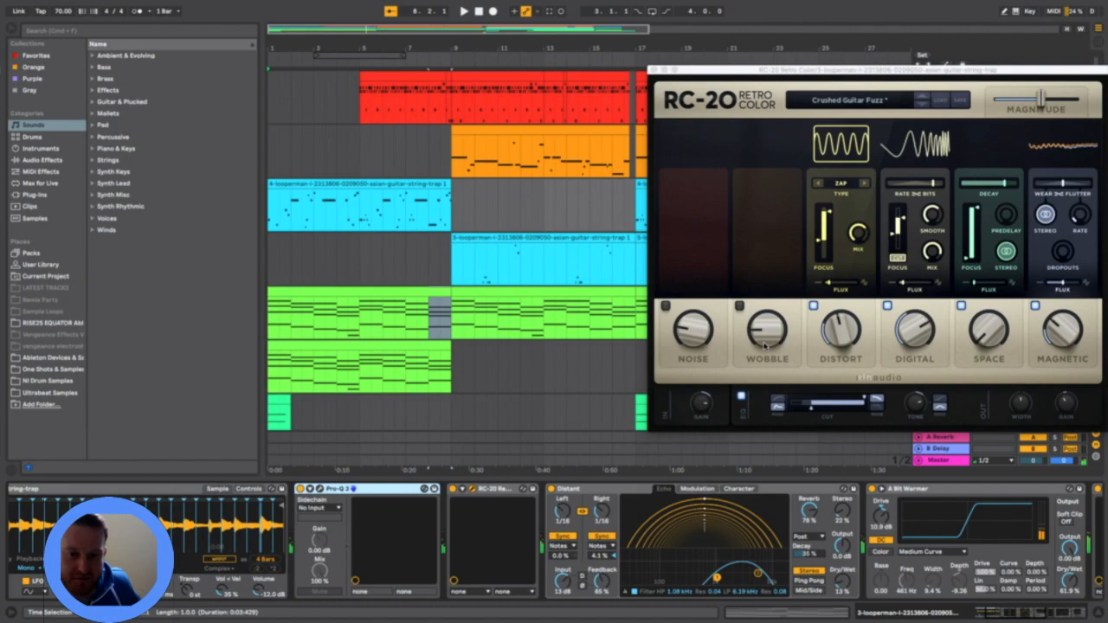
# Turn off the Distant echo, the A Bit Warmer saturator and the Little Plate reverb on the guitar track
pyautogui.click(553, 489)
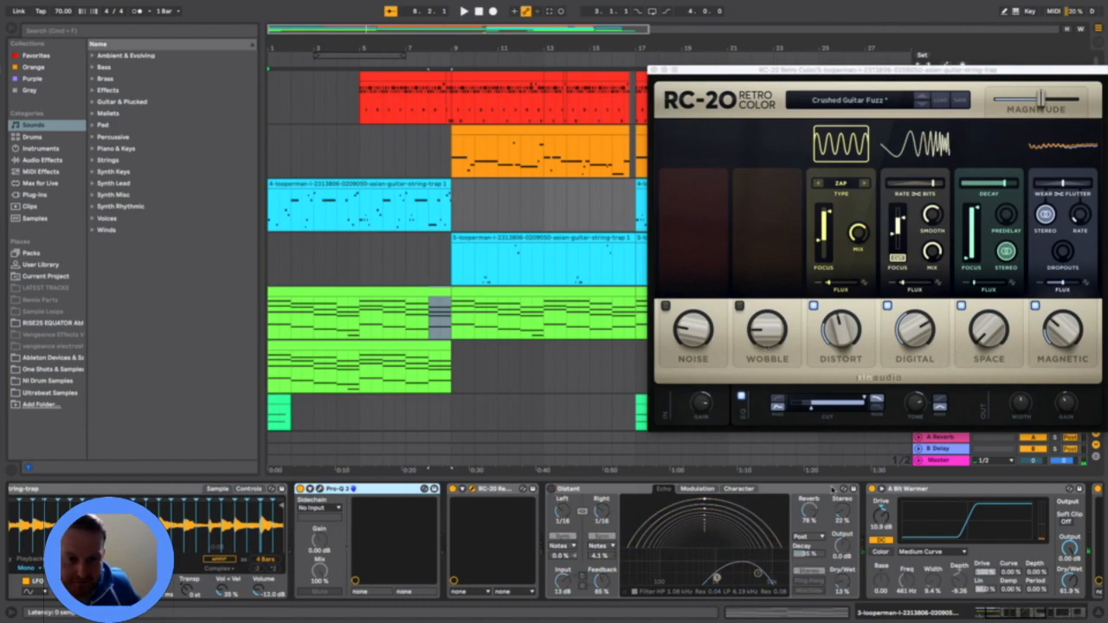
pyautogui.click(872, 490)
pyautogui.hscroll(5, 873, 492)
pyautogui.click(826, 490)
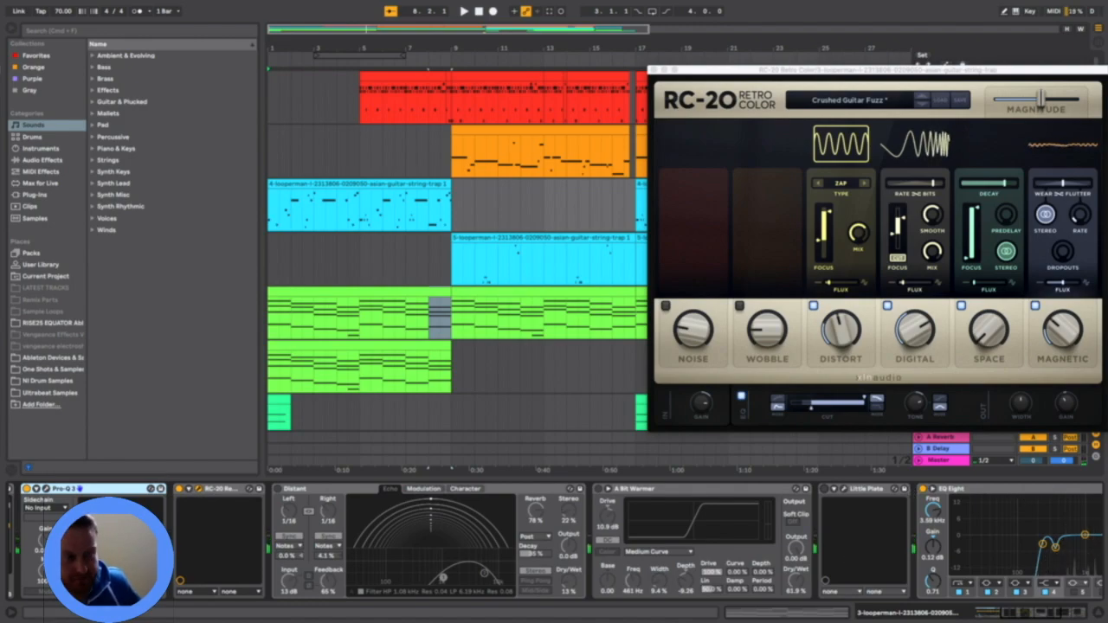
pyautogui.press('alt+super+p')
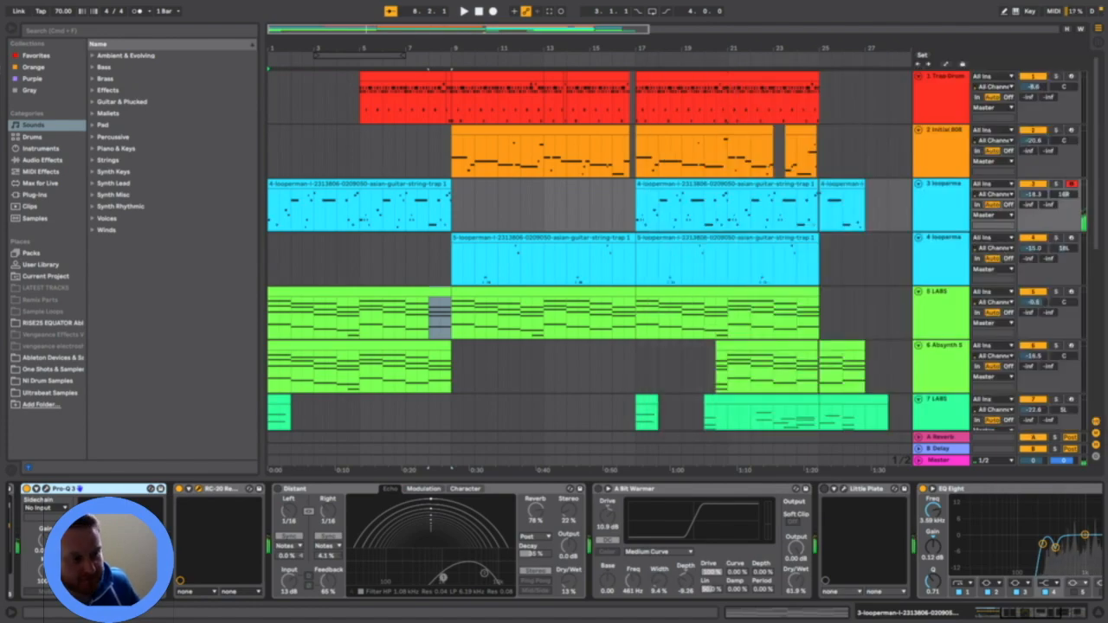
pyautogui.press('alt+super+p')
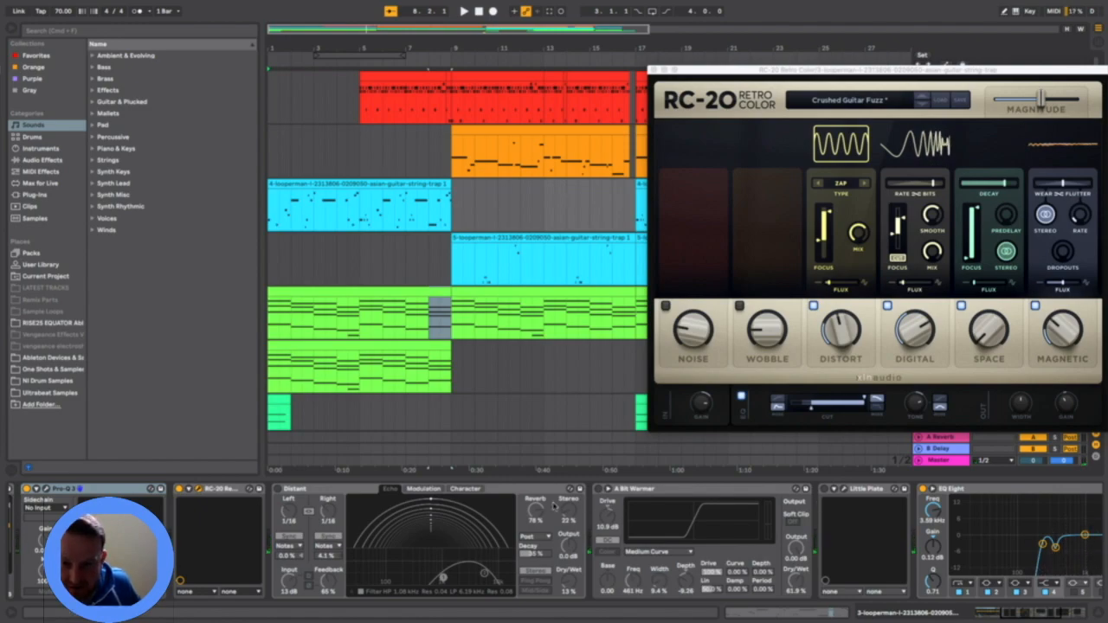
# Turn Distant, A Bit Warmer and Little Plate back on one at a time, and close the RC-20 window
pyautogui.click(279, 489)
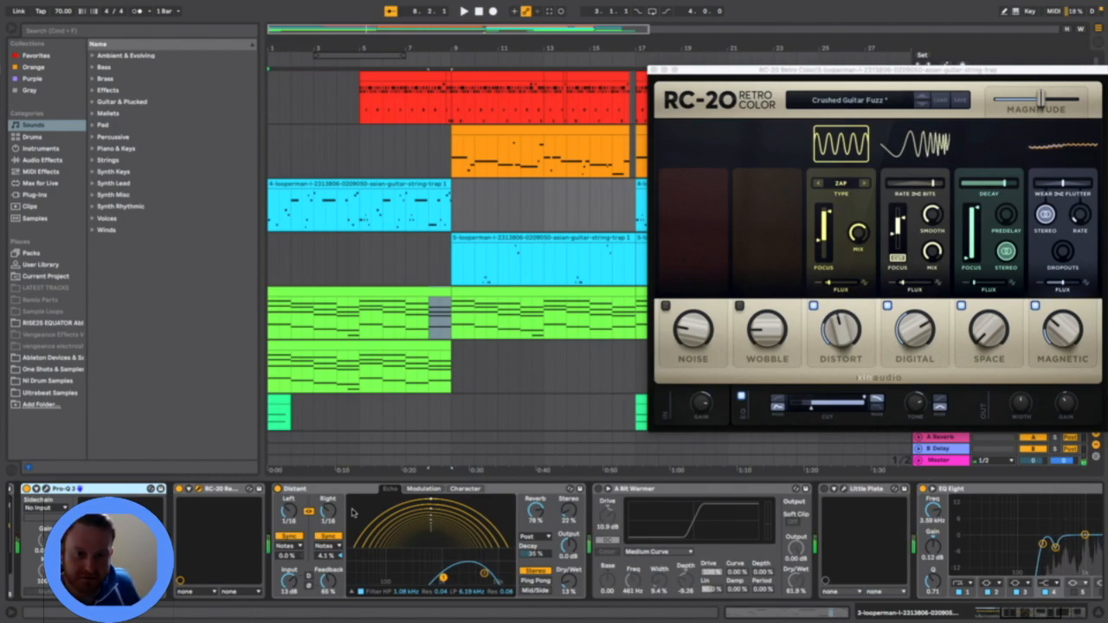
pyautogui.click(596, 492)
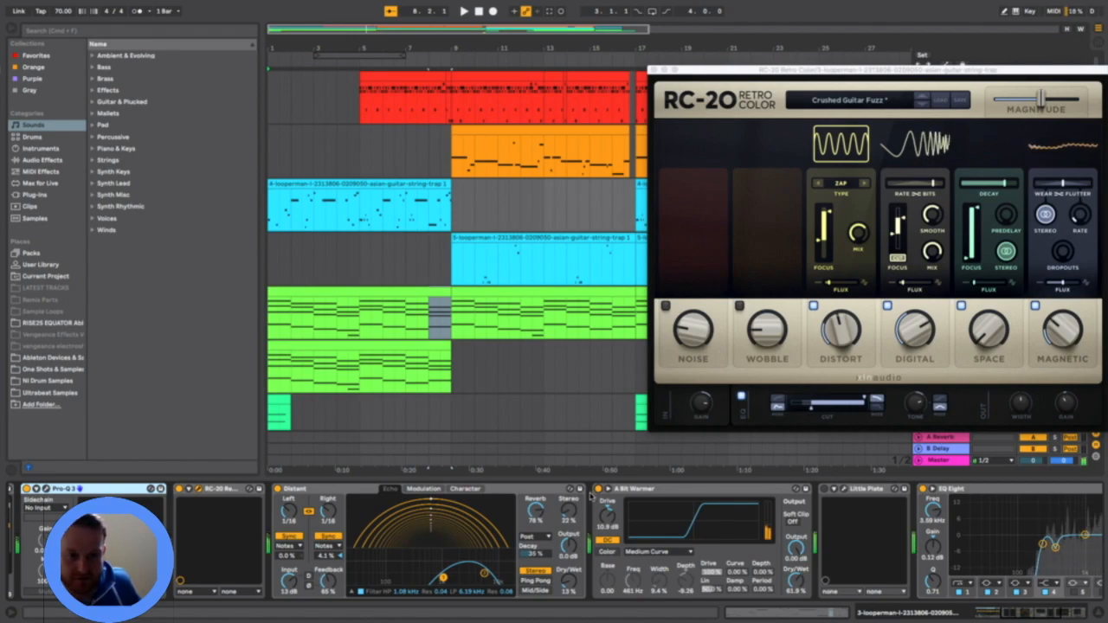
pyautogui.click(825, 490)
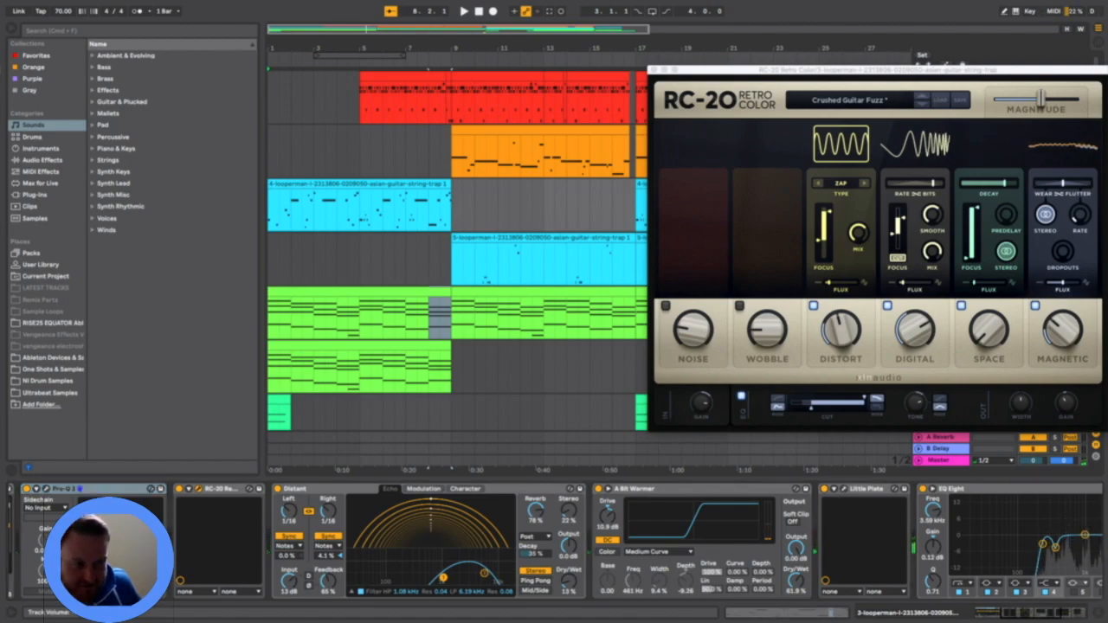
pyautogui.hscroll(5, 961, 533)
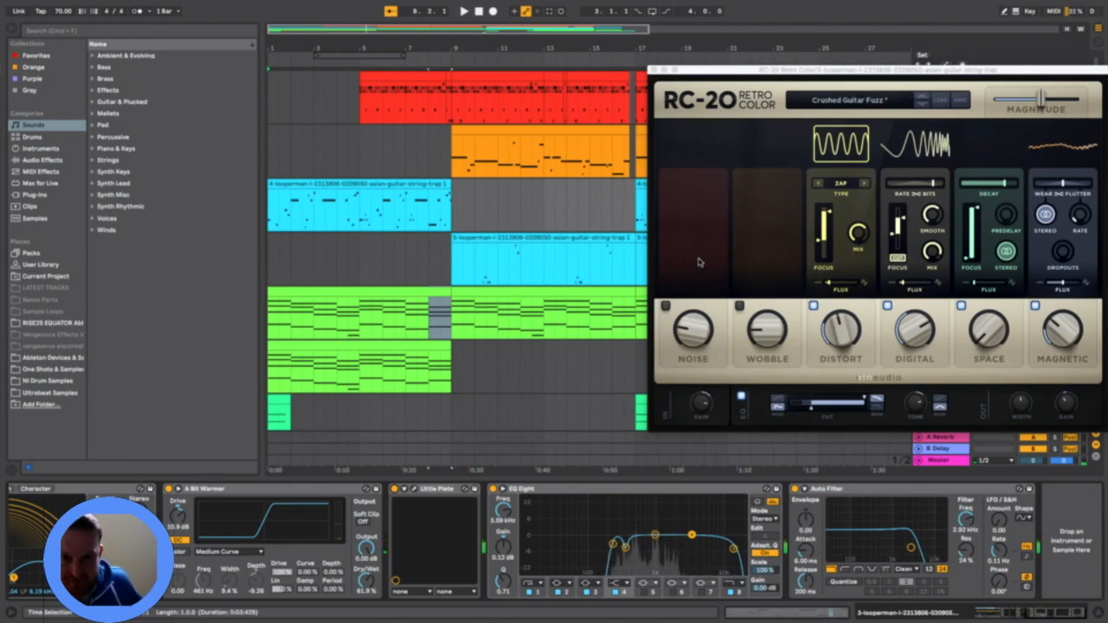
pyautogui.click(657, 70)
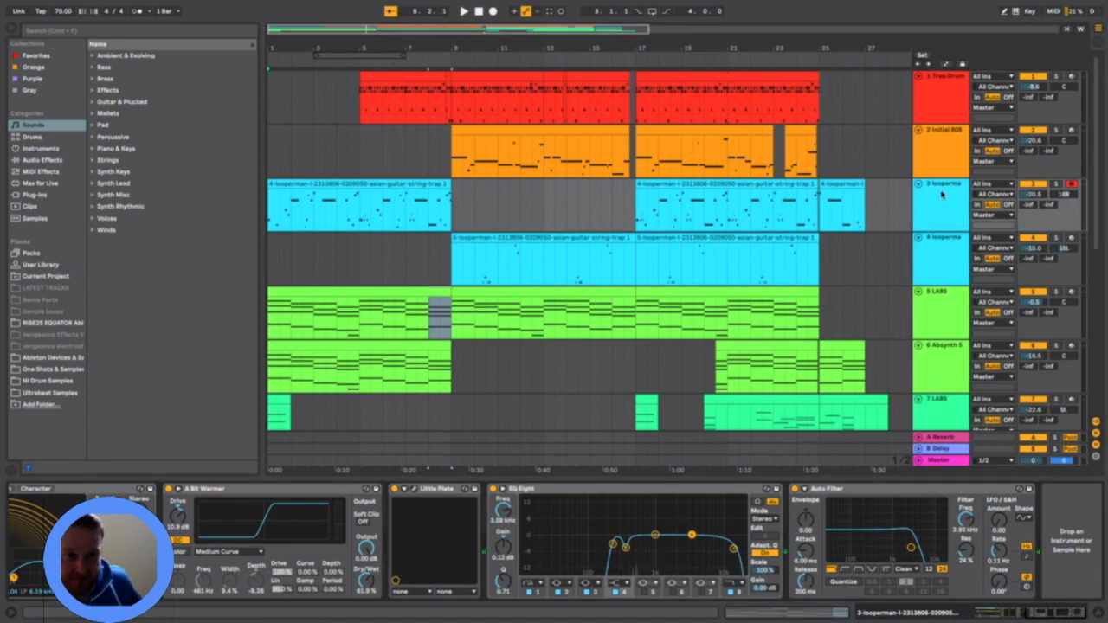
# Open the first guitar clip on track 3, examine its notes, and return to the arrangement
pyautogui.doubleClick(374, 187)
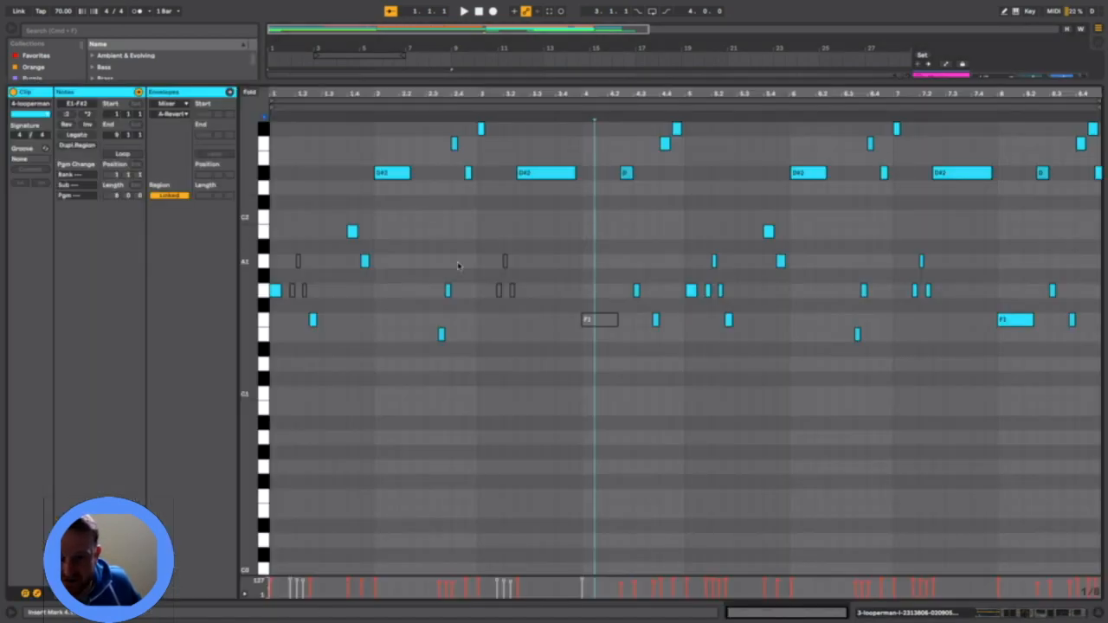
pyautogui.click(273, 291)
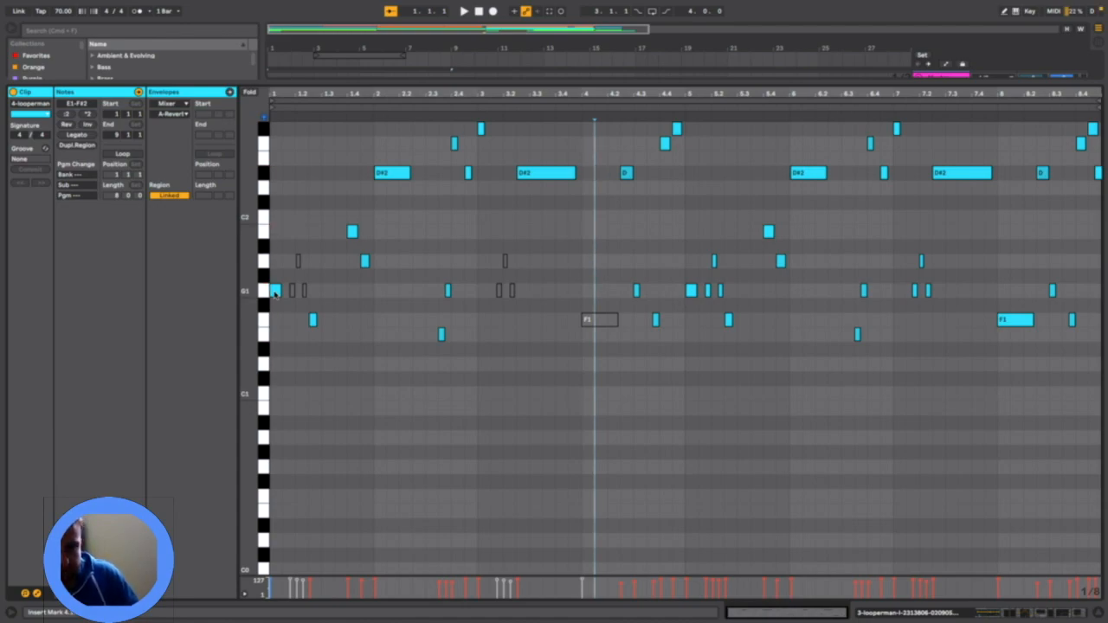
pyautogui.click(1099, 613)
pyautogui.scroll(3, 732, 143)
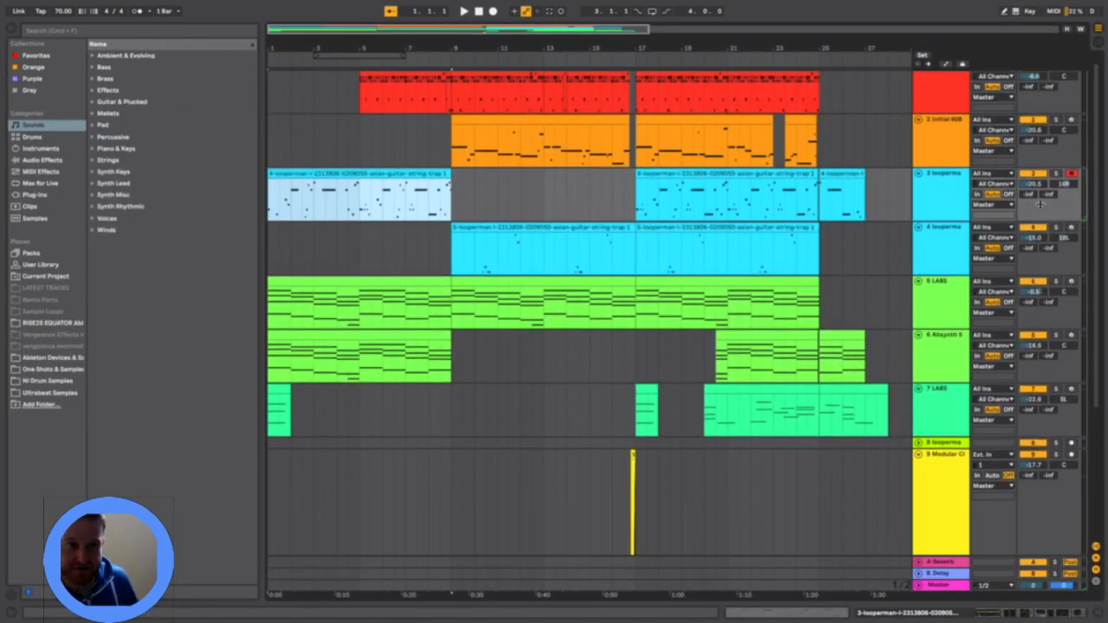
# Solo the track 3 looperman guitar and examine the notes of its clip starting at bar 17
pyautogui.click(1058, 174)
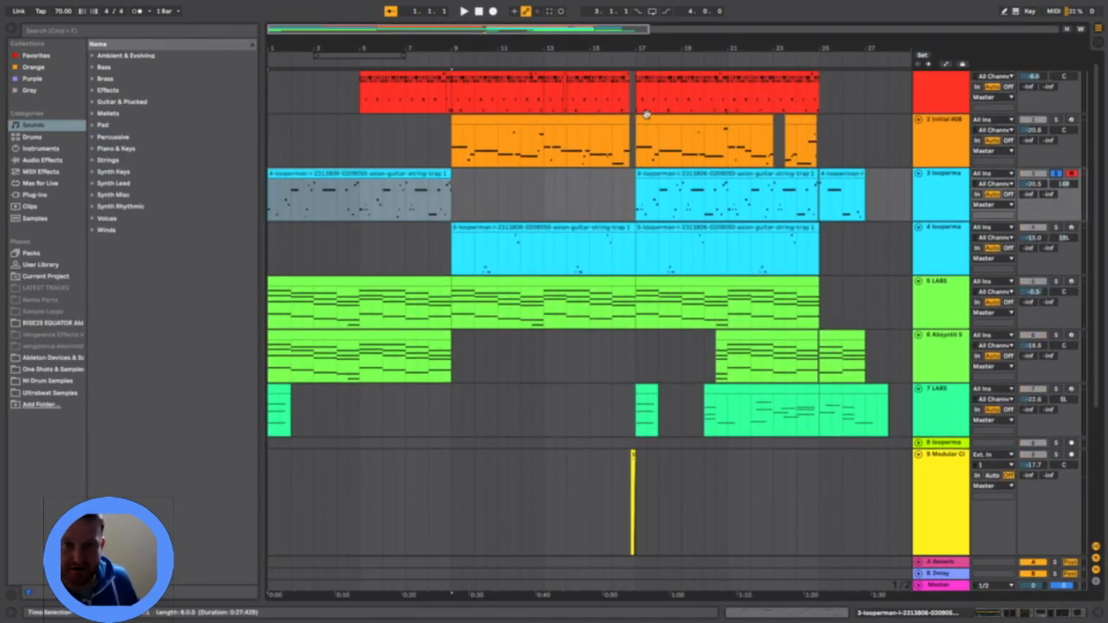
pyautogui.doubleClick(637, 192)
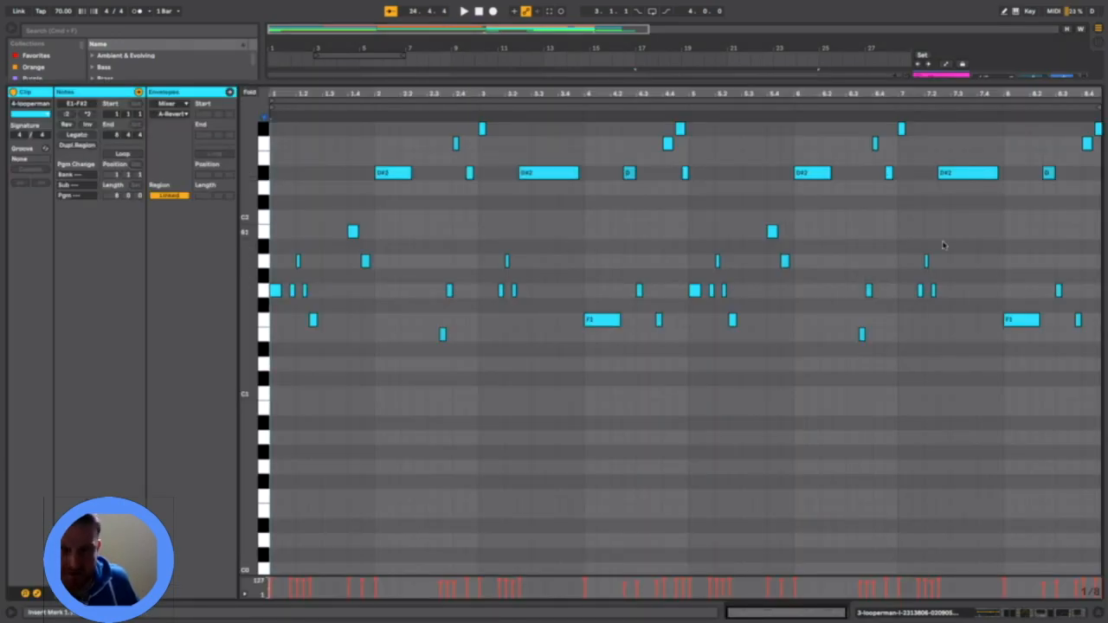
pyautogui.click(1089, 598)
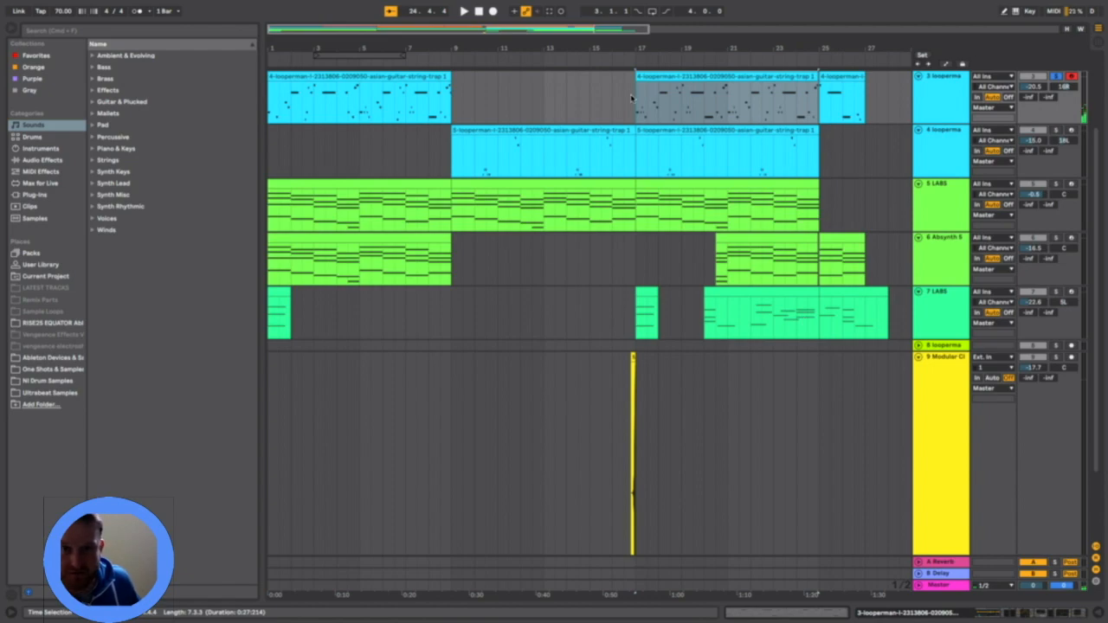
# Show the track 3 looperman guitar's devices, check the sampler's transposition, and play the soloed clip from bar 17
pyautogui.doubleClick(942, 76)
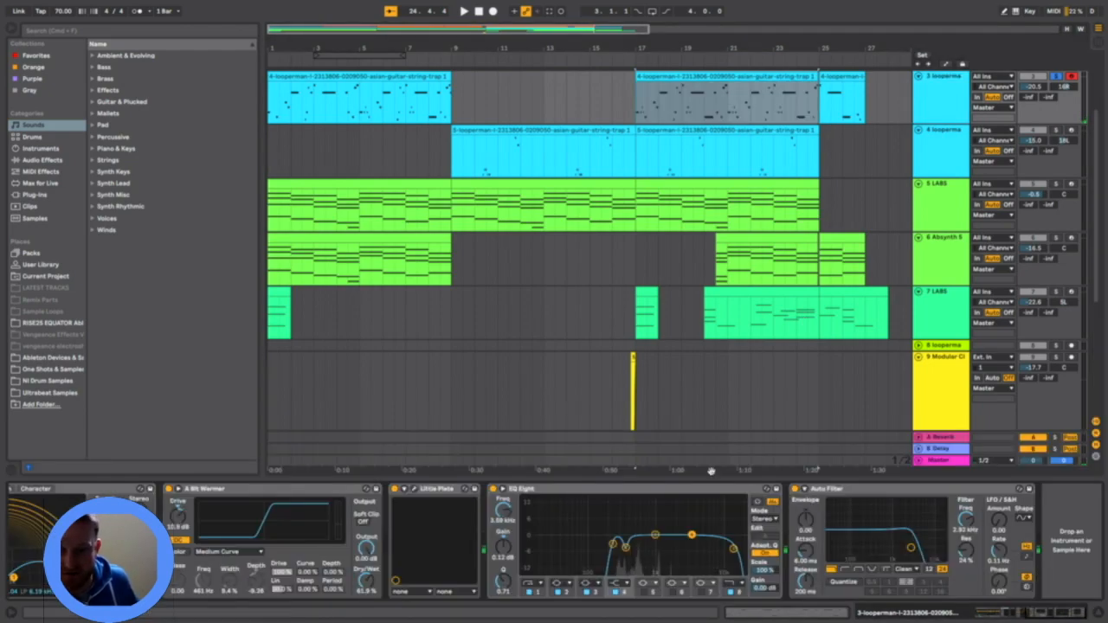
pyautogui.hscroll(-5, 454, 557)
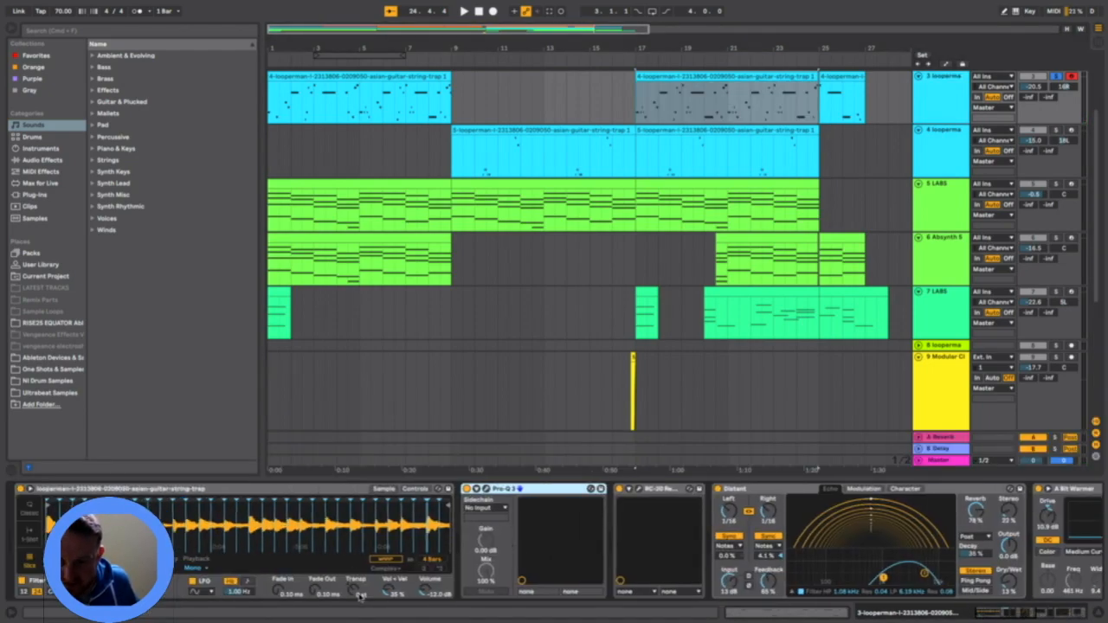
pyautogui.click(354, 592)
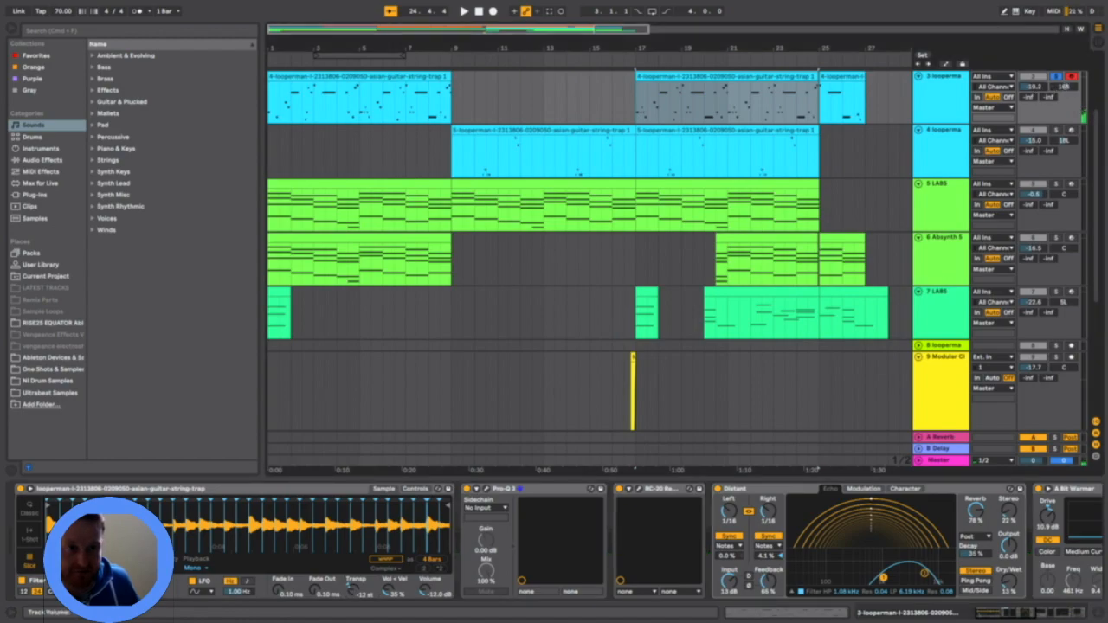
pyautogui.press('space')
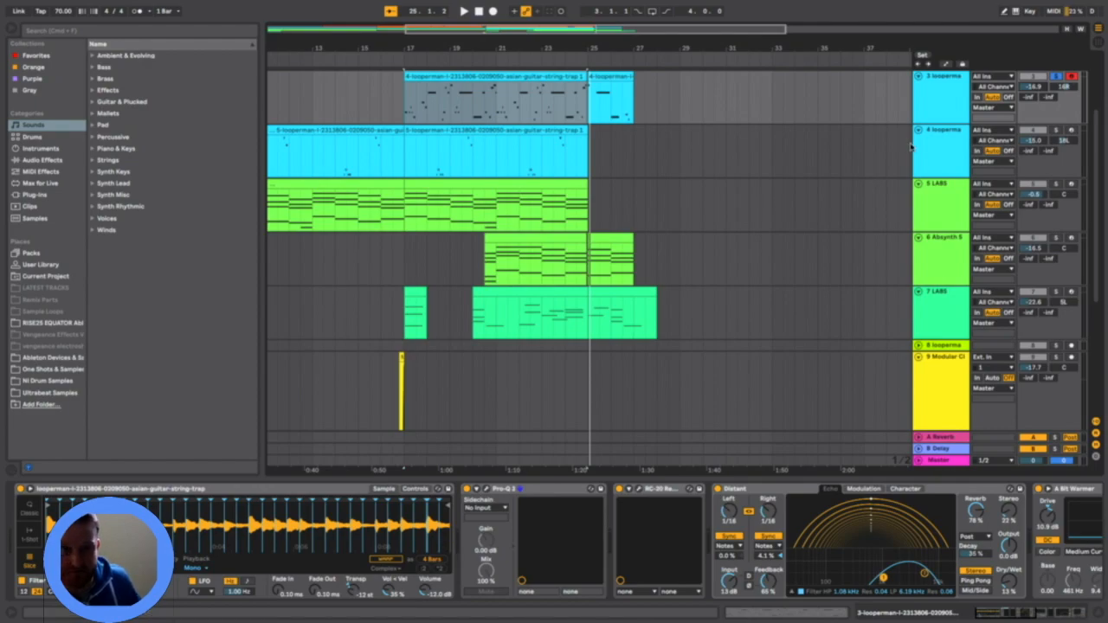
# Solo the track 4 looperman guitar instead of track 3 and examine its device chain from the sampler through EQ Eight
pyautogui.click(944, 147)
pyautogui.click(340, 409)
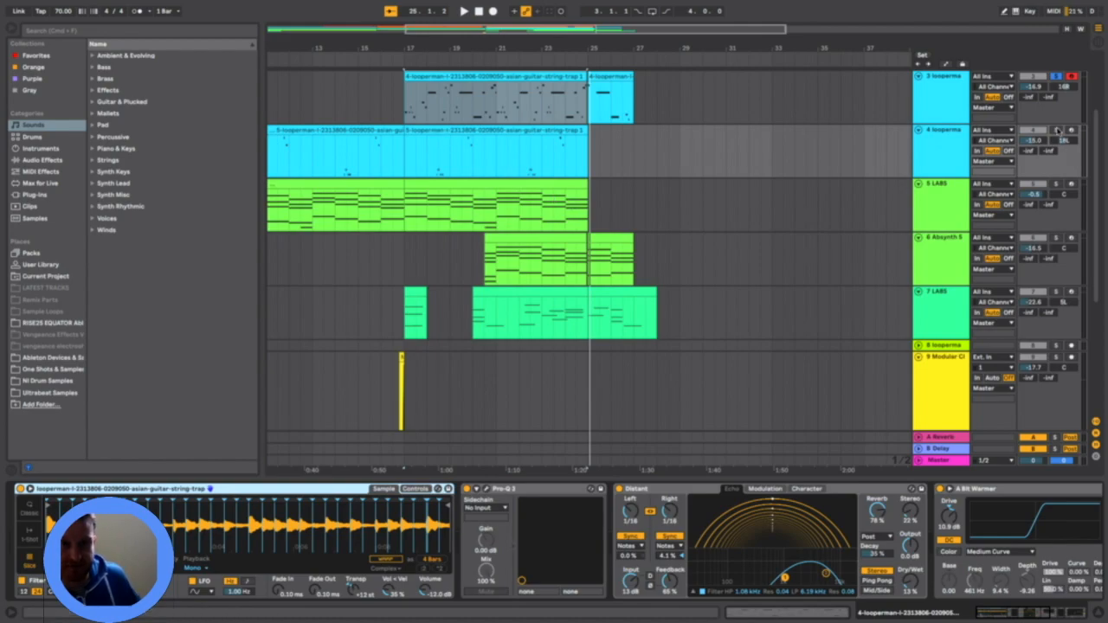
pyautogui.scroll(-1, 695, 546)
pyautogui.scroll(-5, 695, 546)
pyautogui.scroll(5, 694, 547)
pyautogui.scroll(-5, 756, 545)
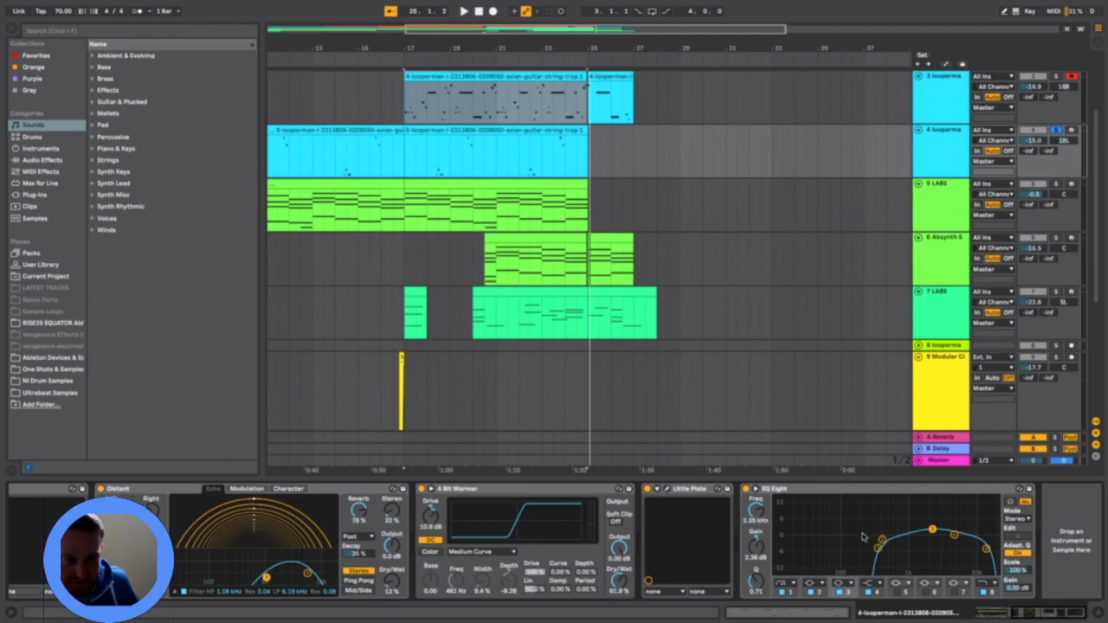
pyautogui.hscroll(-6, 519, 366)
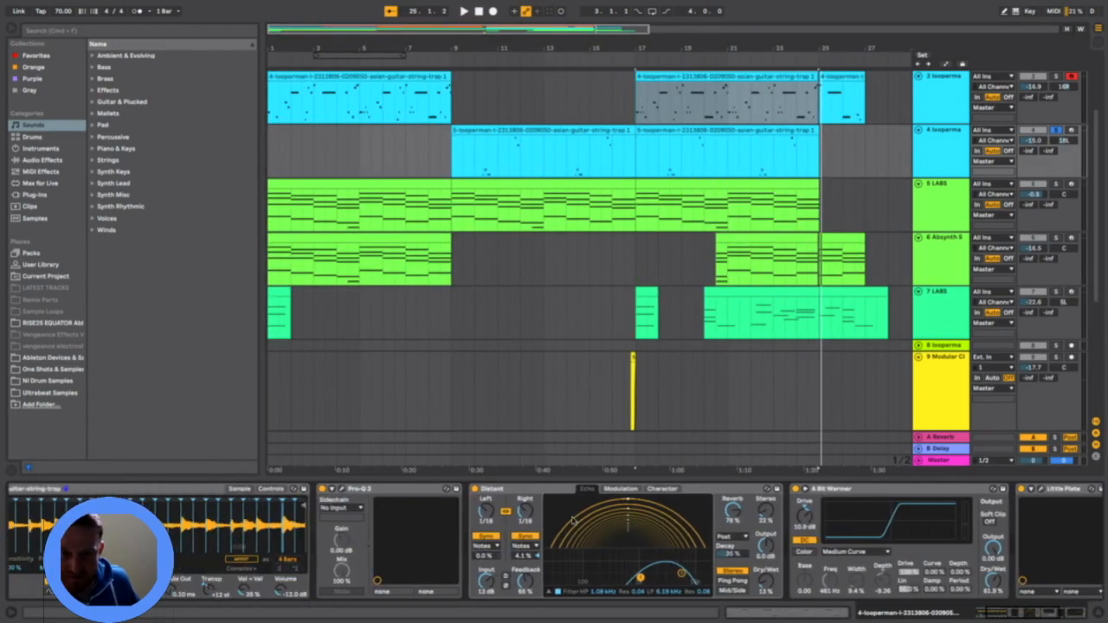
# Open the track 4 clip starting at bar 9, examine its notes, and return to the arrangement with the track's devices shown
pyautogui.doubleClick(496, 130)
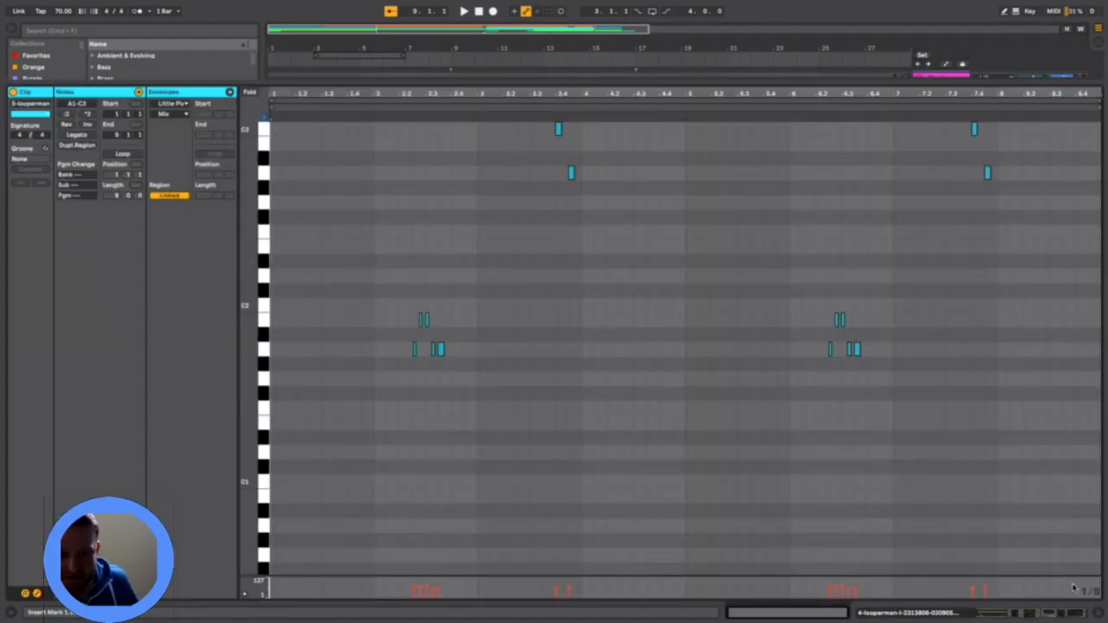
pyautogui.press('super+alt+l')
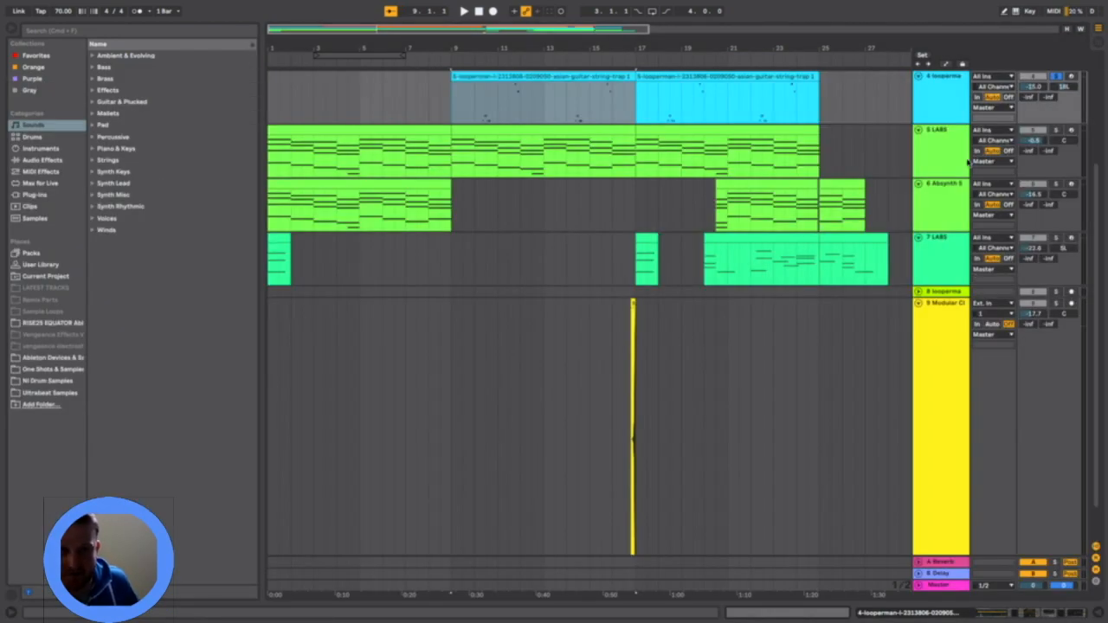
pyautogui.press('super+alt+l')
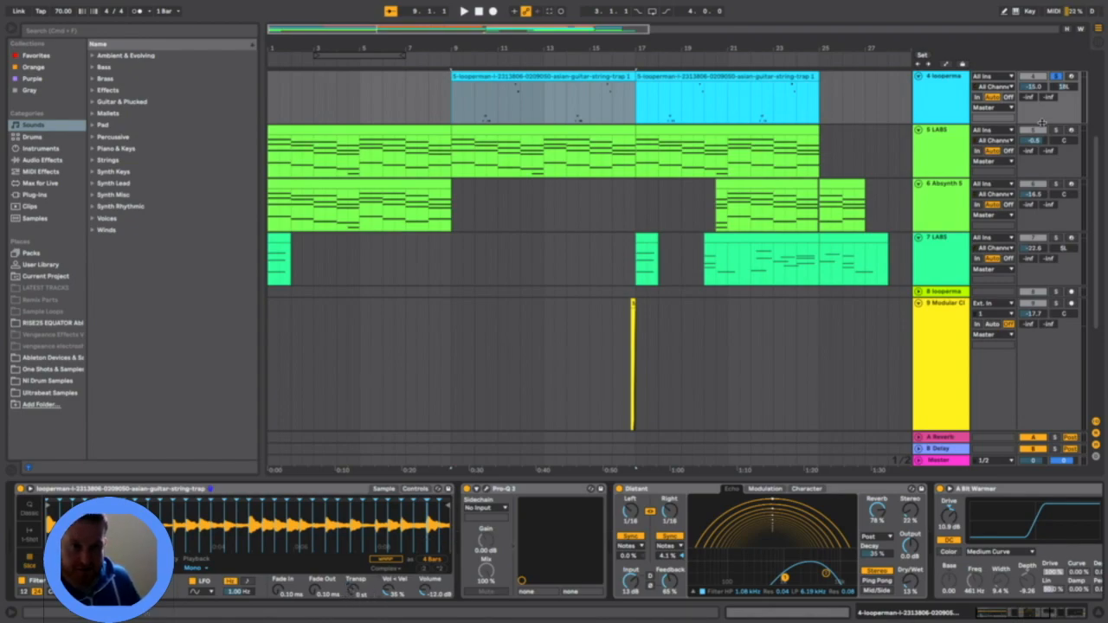
# Arm the track 4 looperman guitar for recording and turn off its solo
pyautogui.click(1072, 76)
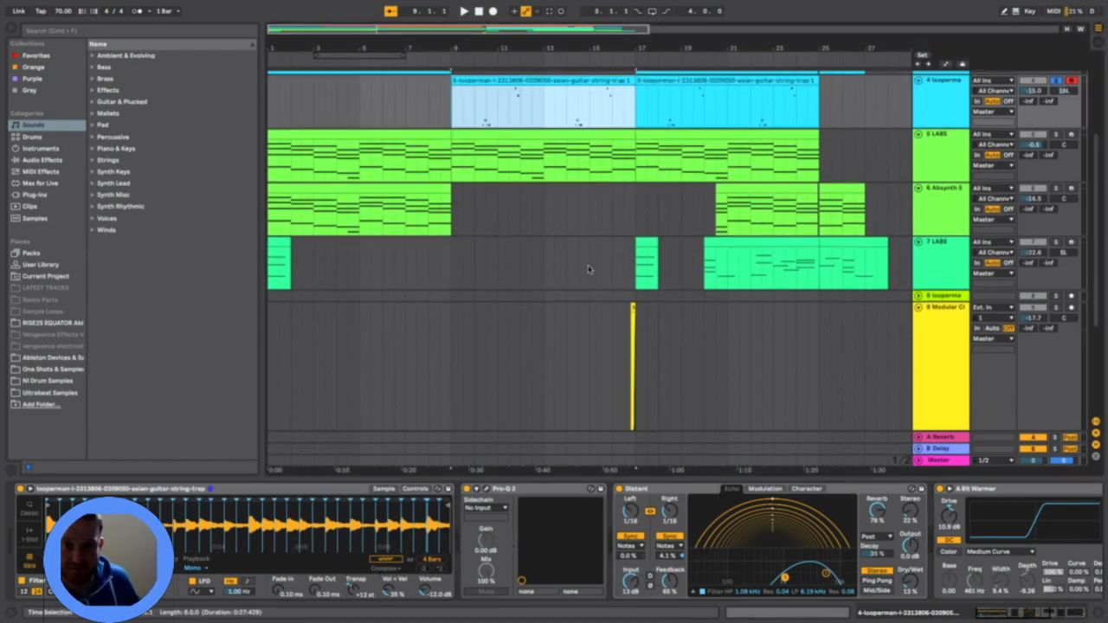
pyautogui.scroll(3, 594, 255)
pyautogui.press('0')
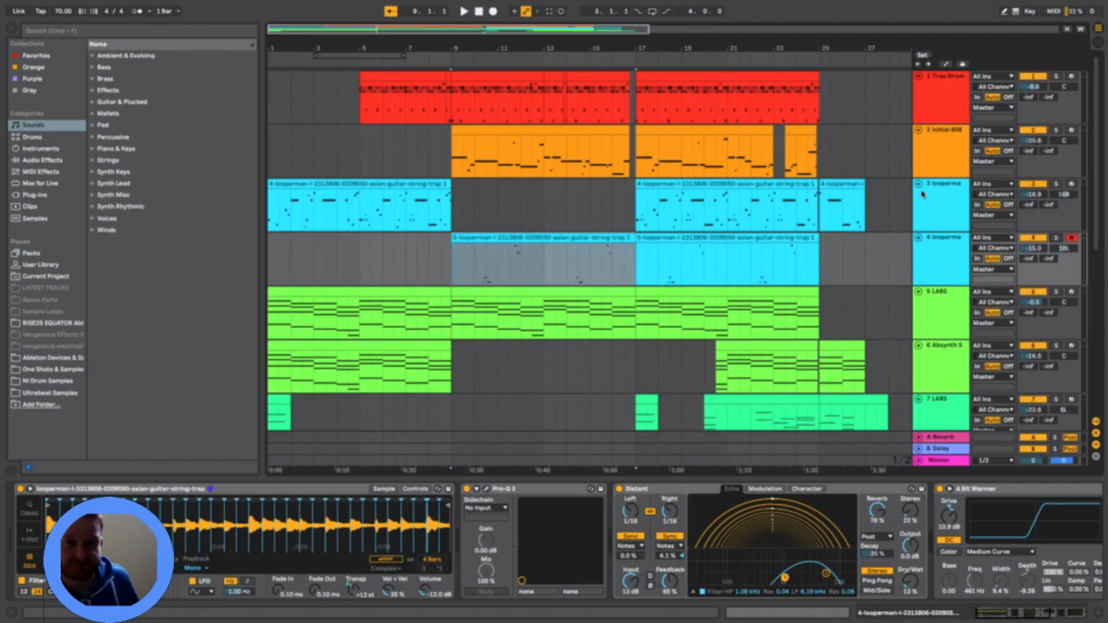
# Reopen the bar 9 guitar clip on track 4, check its note pattern again, and go back to the arrangement
pyautogui.doubleClick(549, 241)
pyautogui.click(551, 242)
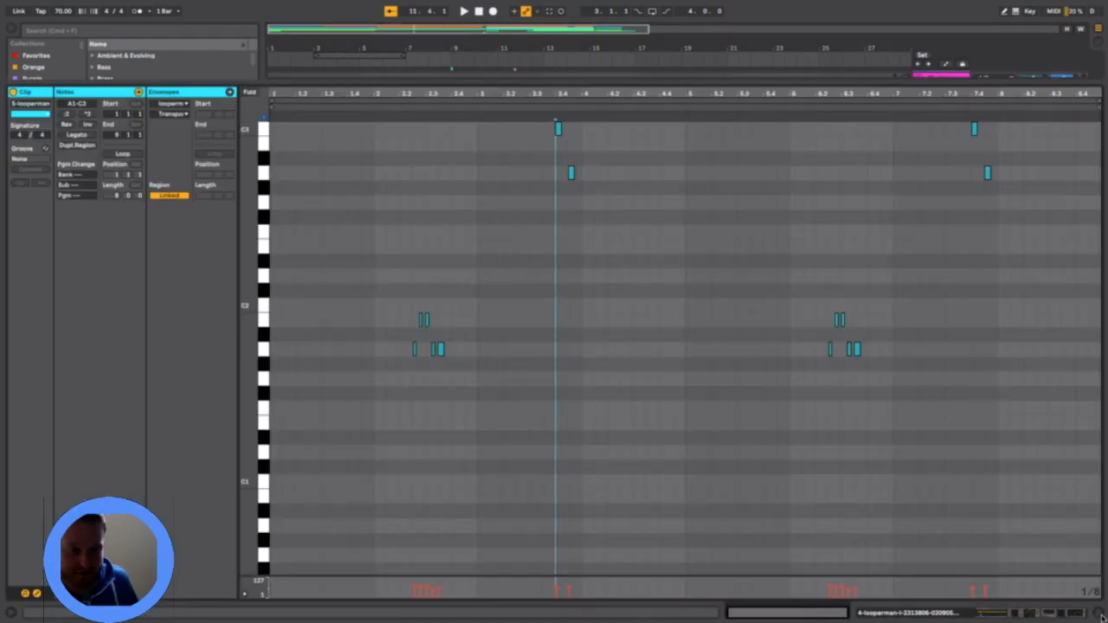
pyautogui.press('super+alt+l')
pyautogui.scroll(4, 979, 279)
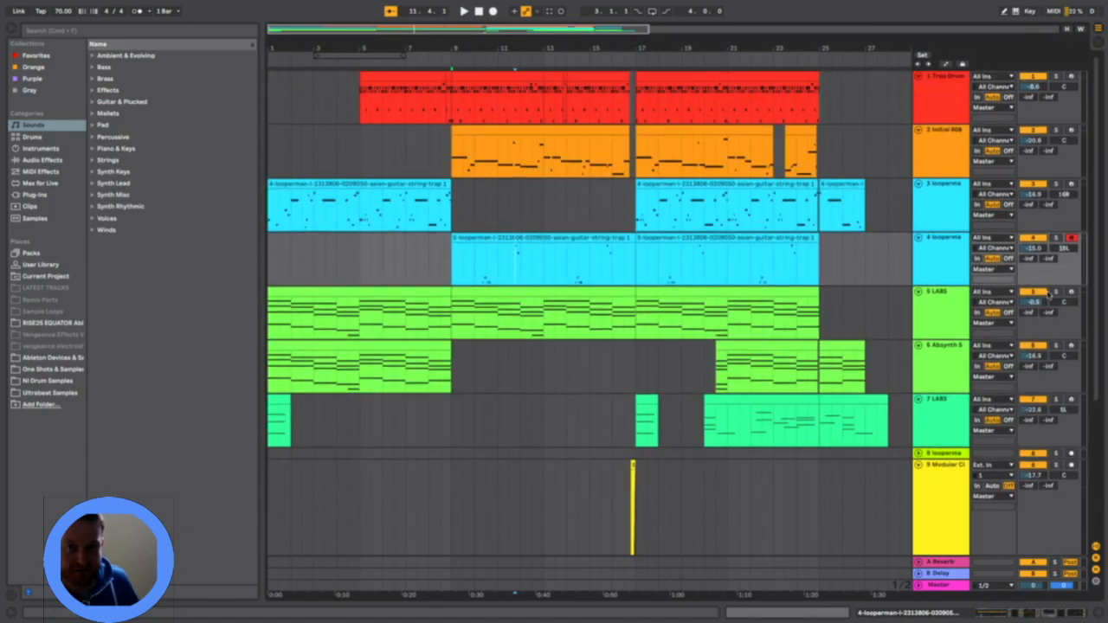
# Solo track 4, play its guitar part from about bar 18, and show its devices
pyautogui.click(1058, 238)
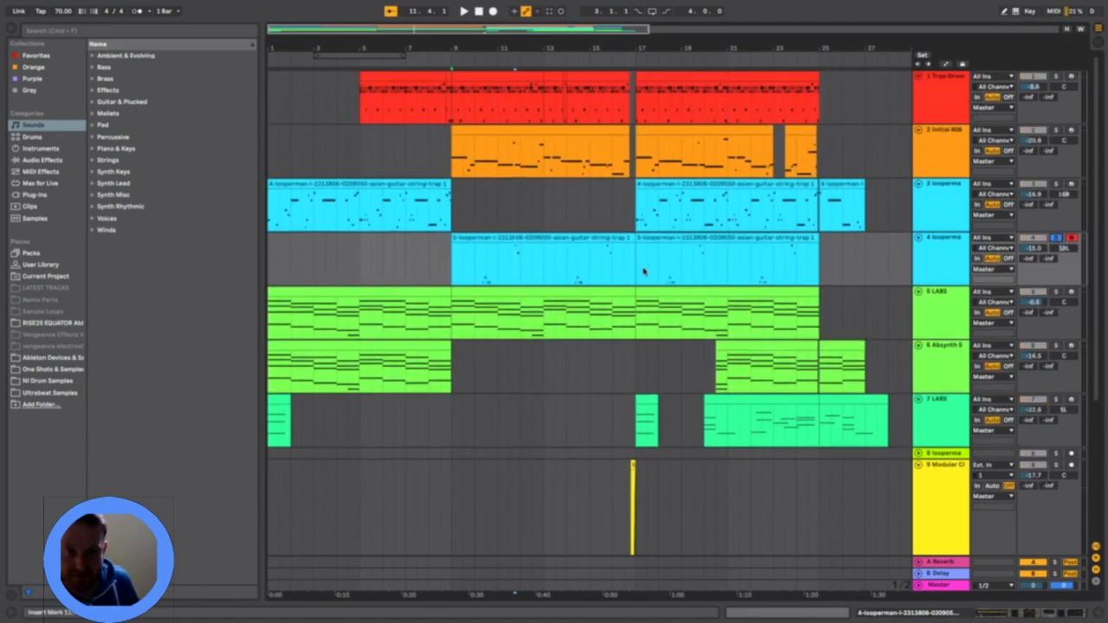
pyautogui.press('space')
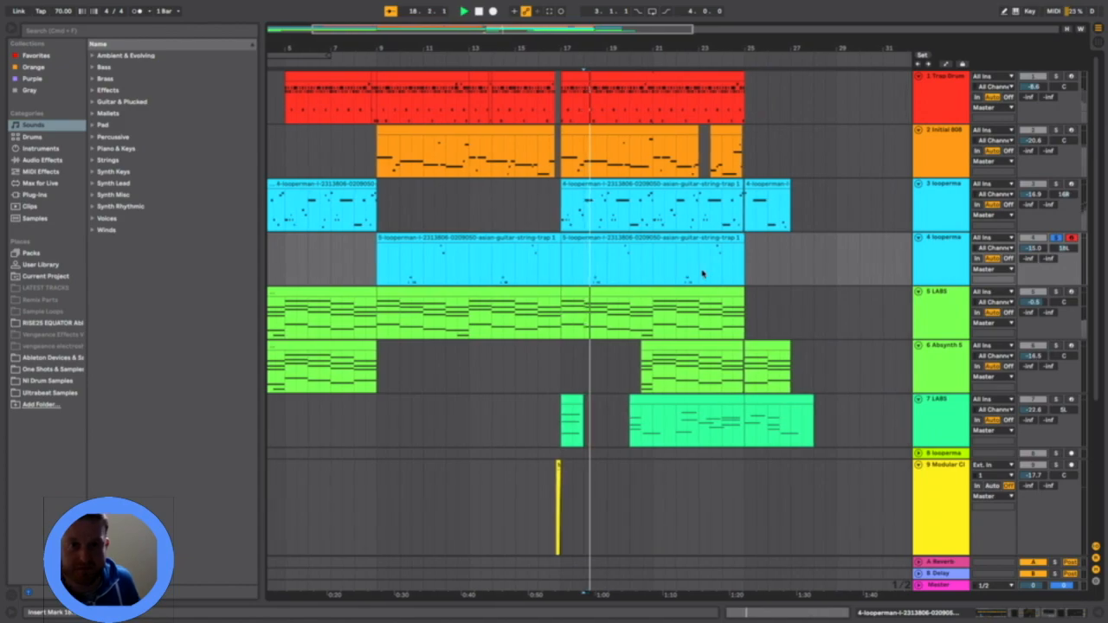
pyautogui.click(956, 247)
pyautogui.click(955, 247)
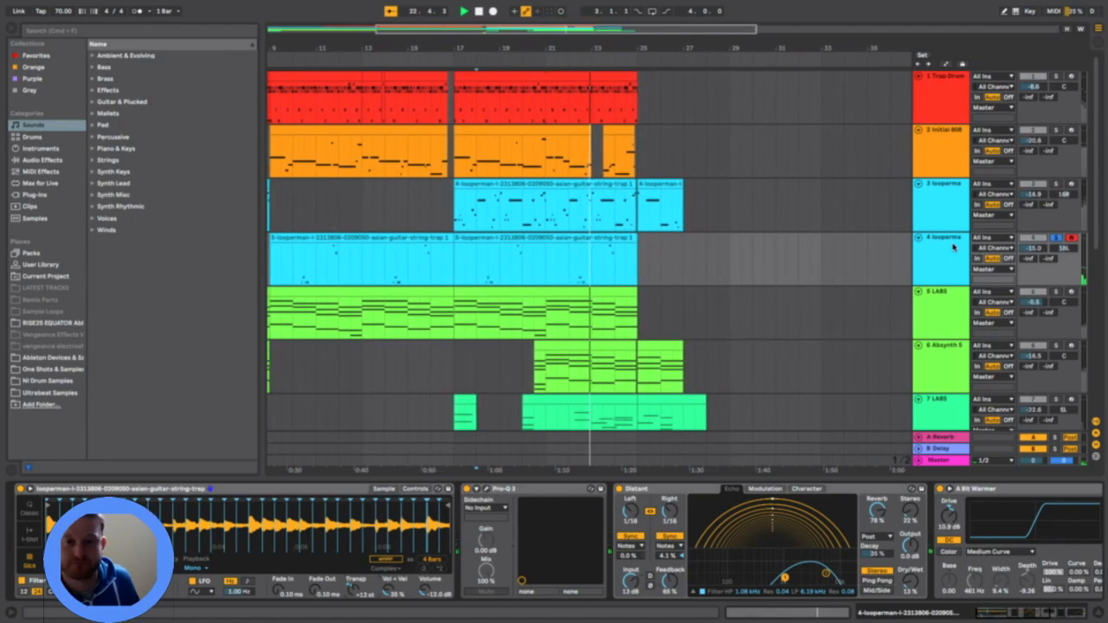
# Solo track 3 alongside track 4, play both guitars together, and examine the sliced guitar sample
pyautogui.click(1056, 184)
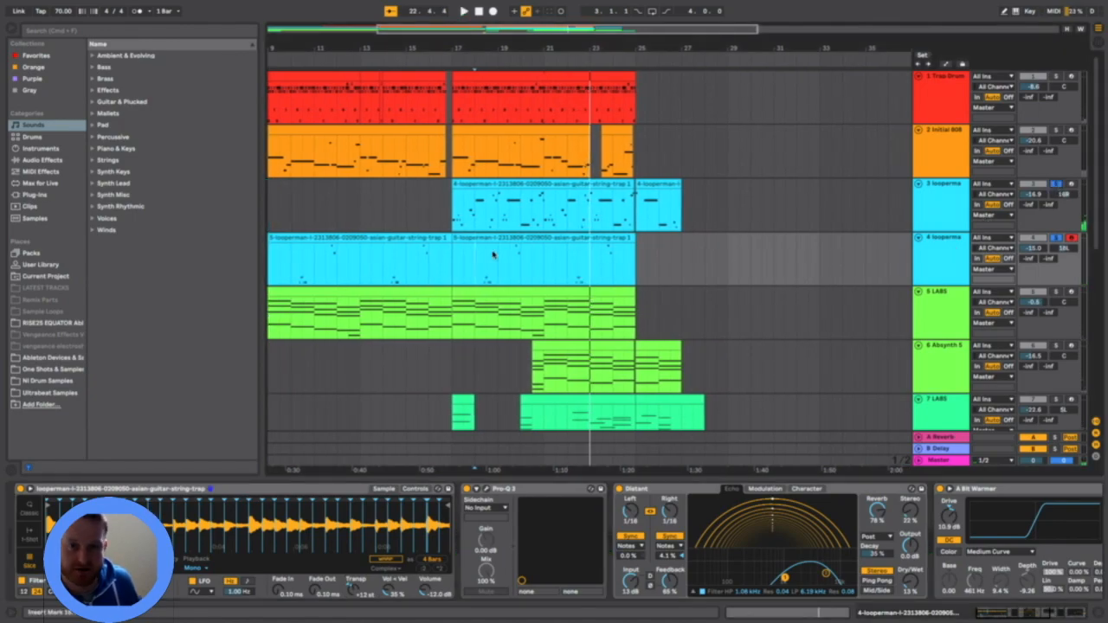
pyautogui.press('space')
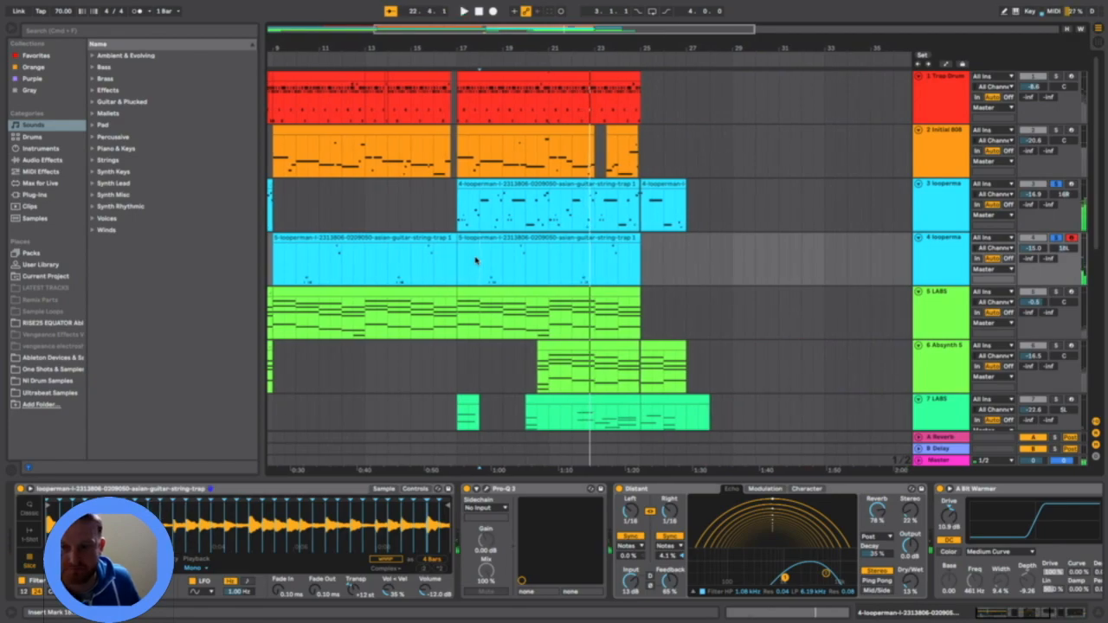
pyautogui.hscroll(-1, 498, 370)
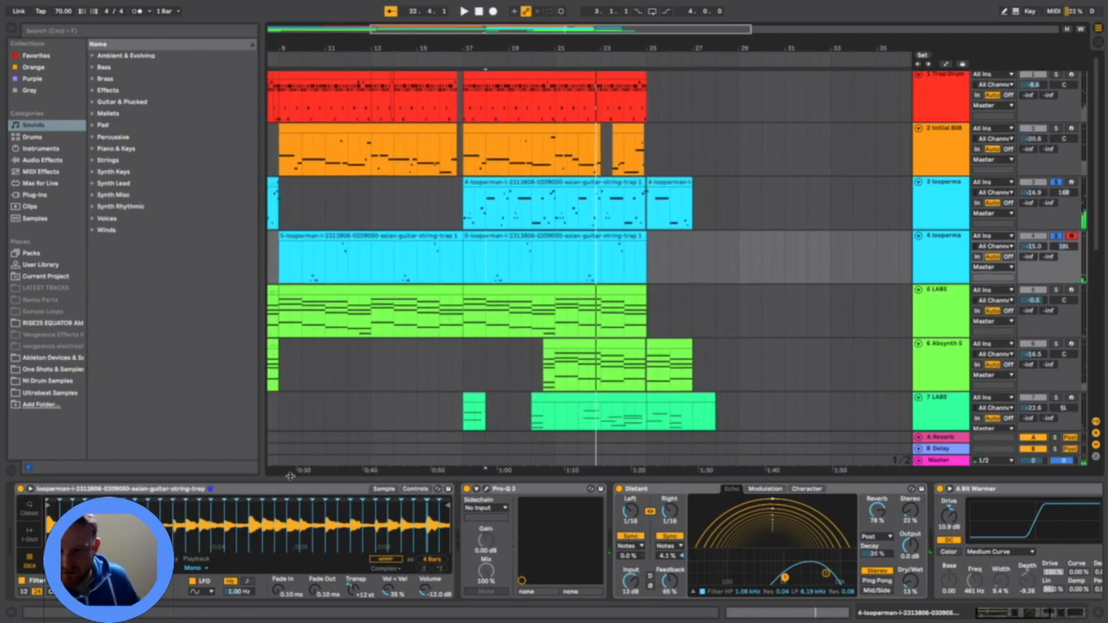
pyautogui.click(223, 492)
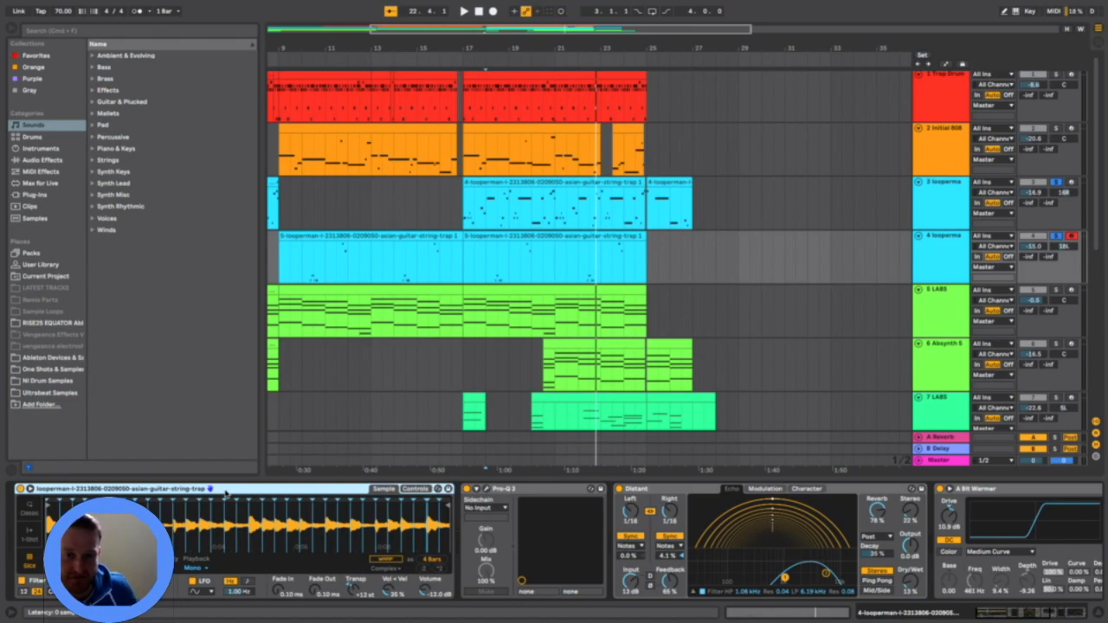
pyautogui.hscroll(-5, 407, 382)
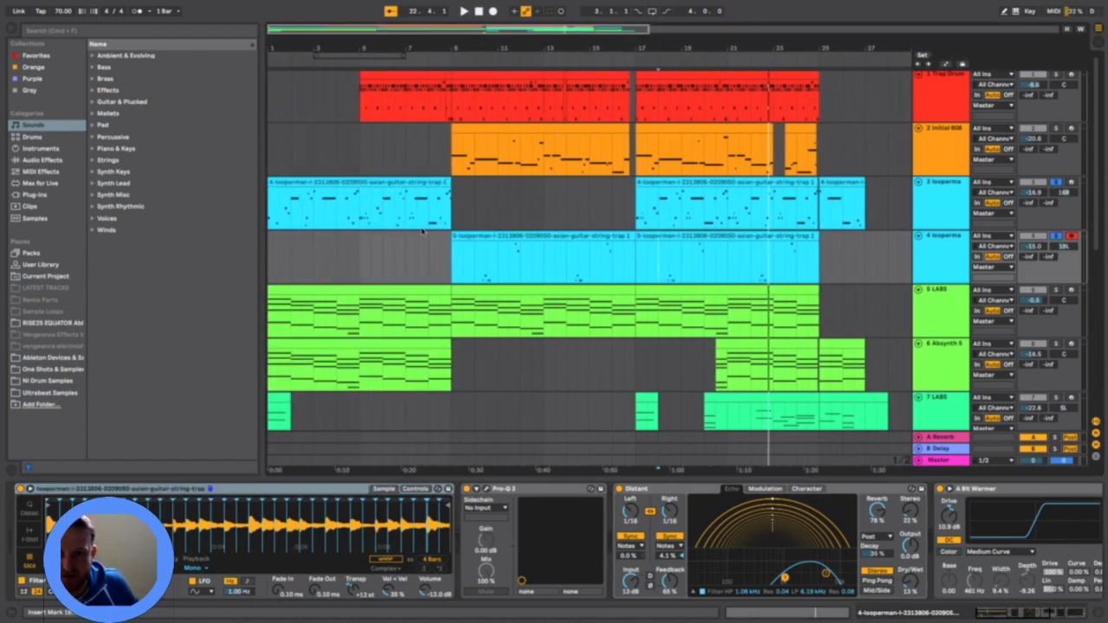
# Show the Trap Drums devices in Session View and turn off the Nostalgia echo, the bit reduction effect and Auto Filter
pyautogui.click(922, 101)
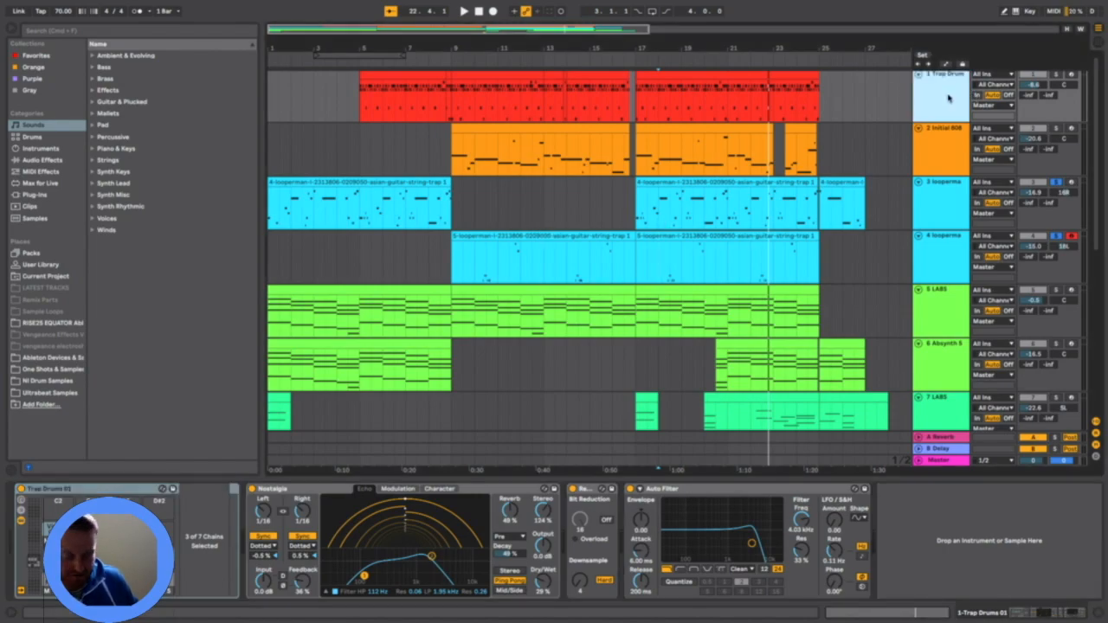
pyautogui.press('Tab')
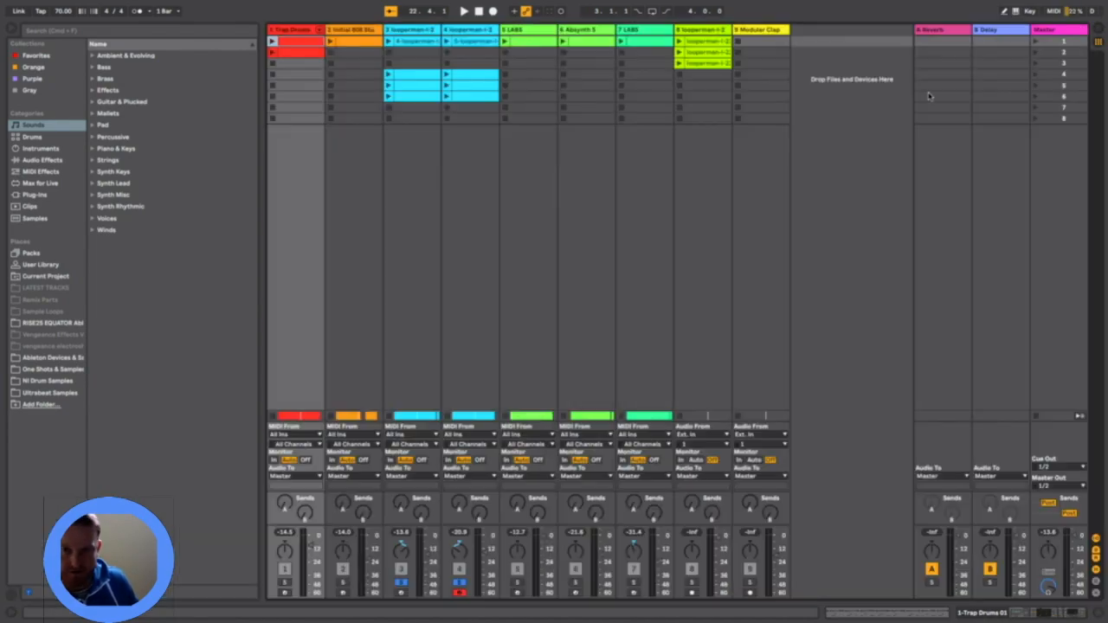
pyautogui.doubleClick(282, 30)
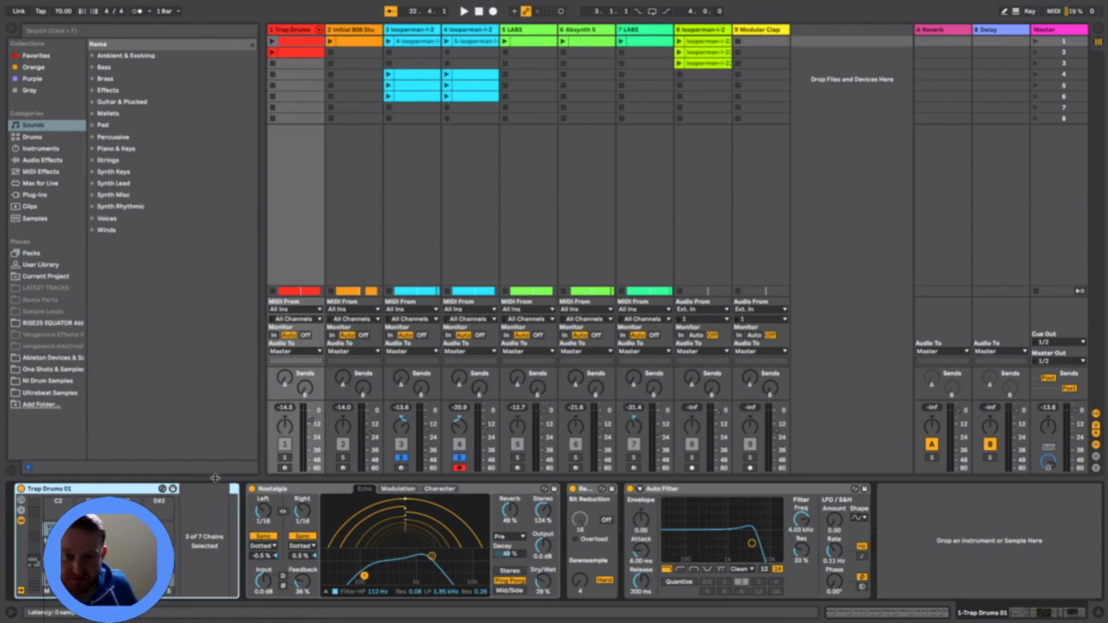
pyautogui.click(252, 489)
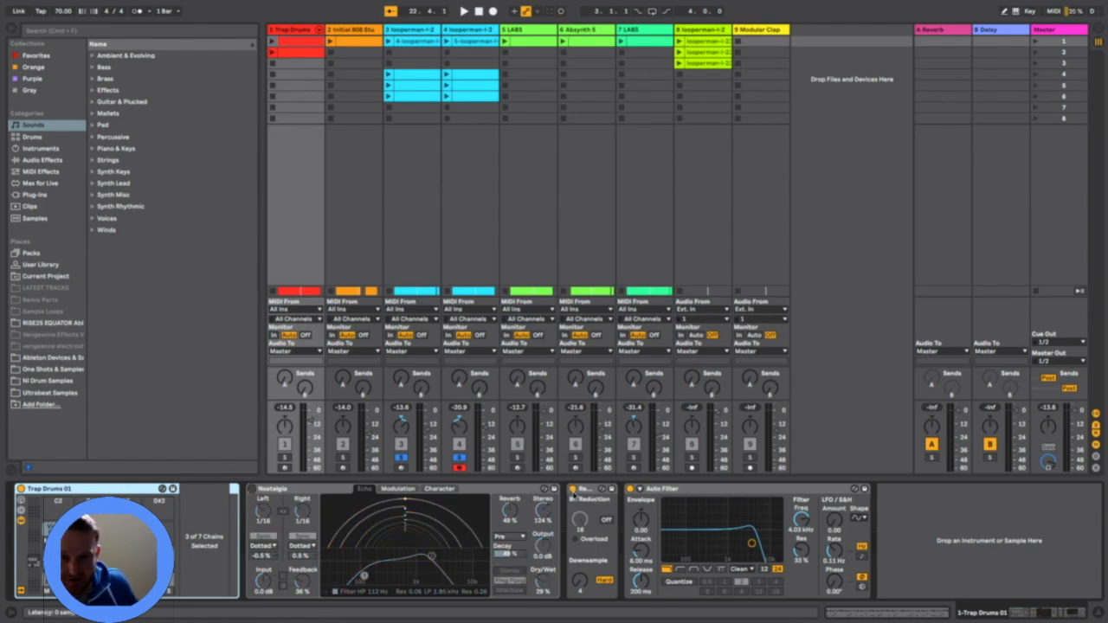
pyautogui.click(573, 490)
pyautogui.click(631, 490)
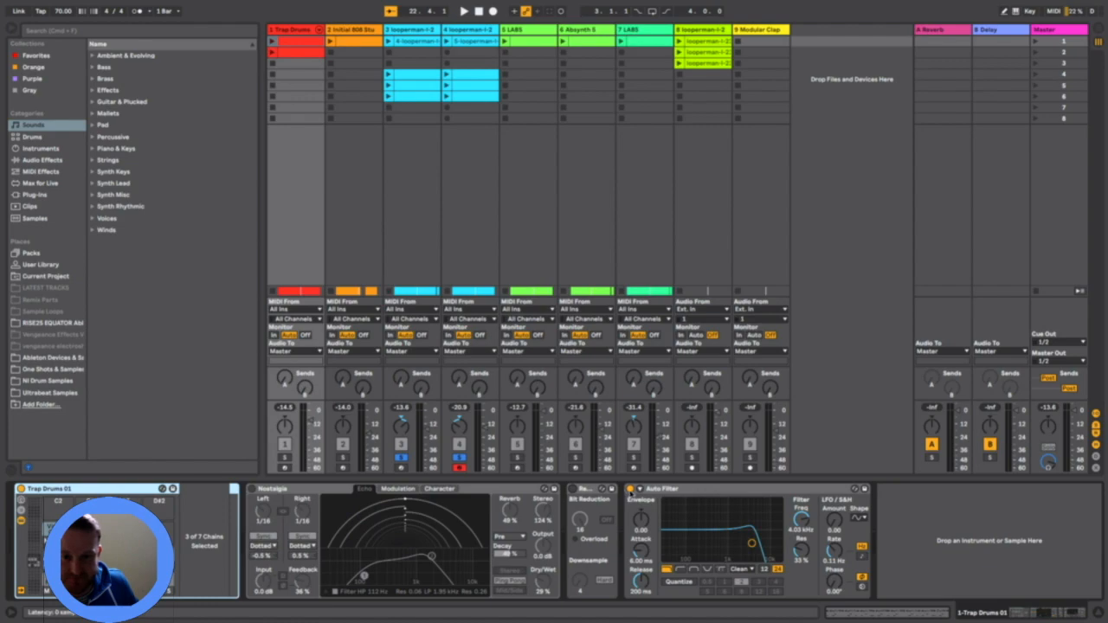
# Open and launch the first Trap Drums clip, and solo the drum track
pyautogui.doubleClick(287, 46)
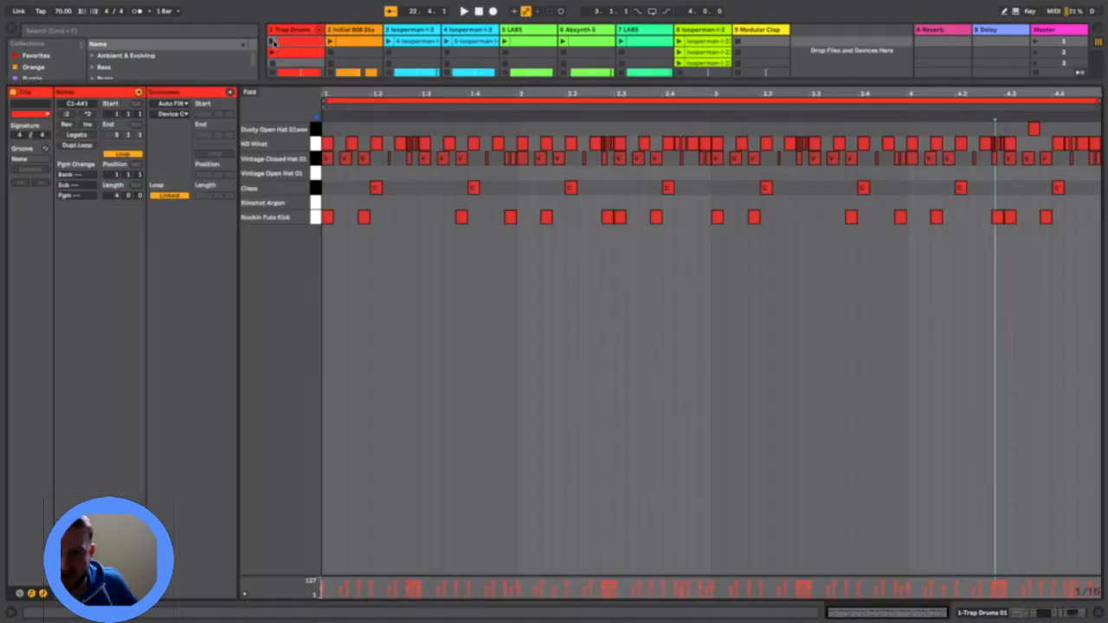
pyautogui.click(272, 41)
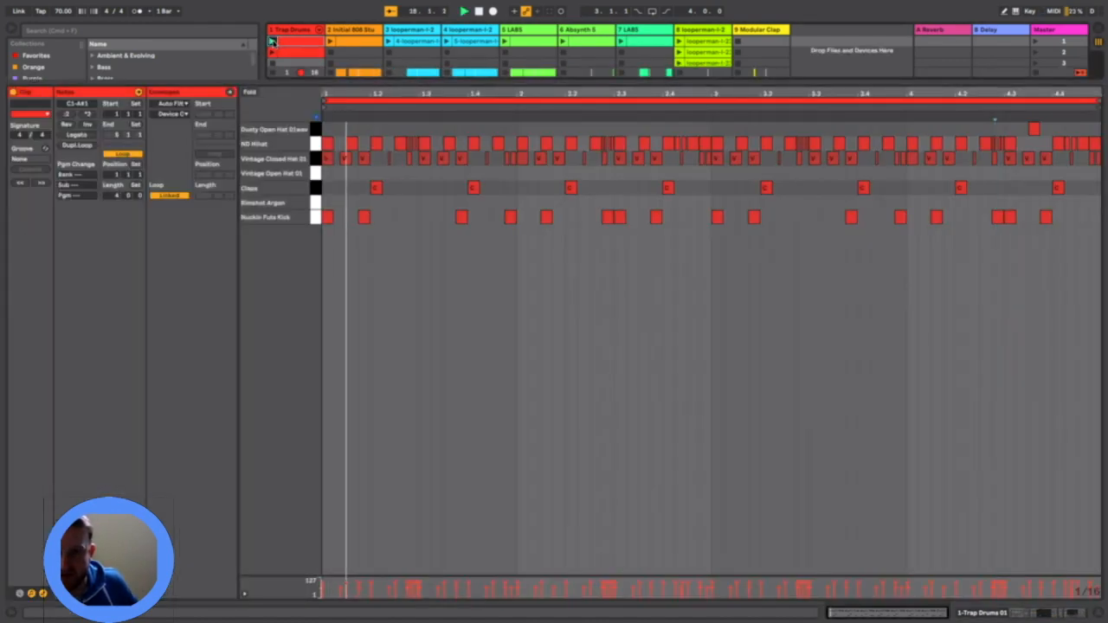
pyautogui.click(1096, 615)
pyautogui.click(284, 582)
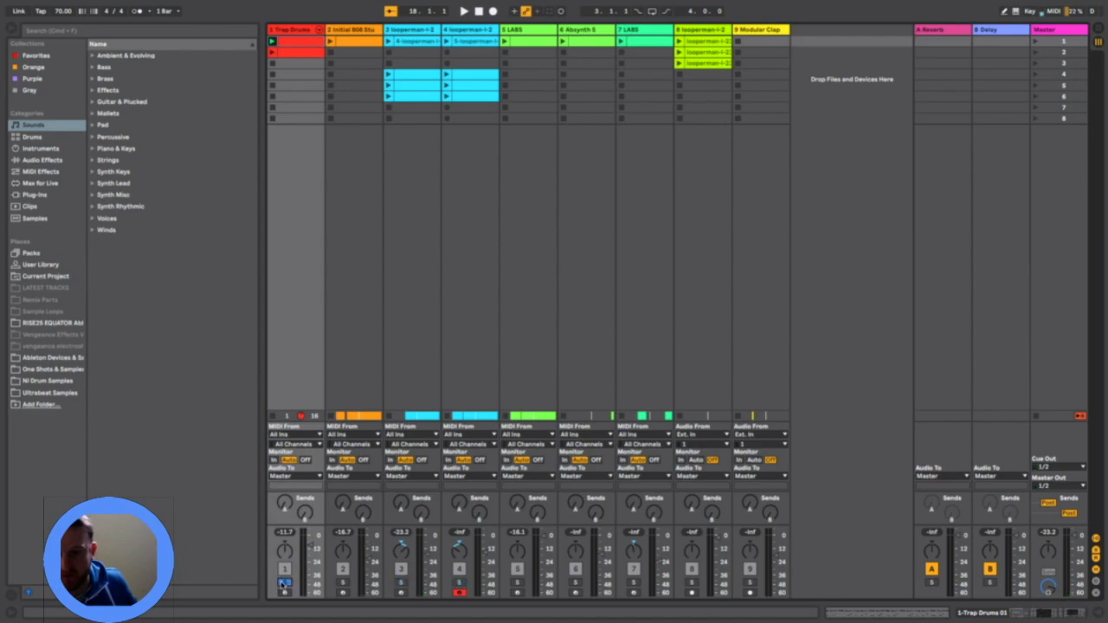
# Examine the first drum clip's notes during playback, and open the second drum clip to compare its pattern
pyautogui.doubleClick(294, 41)
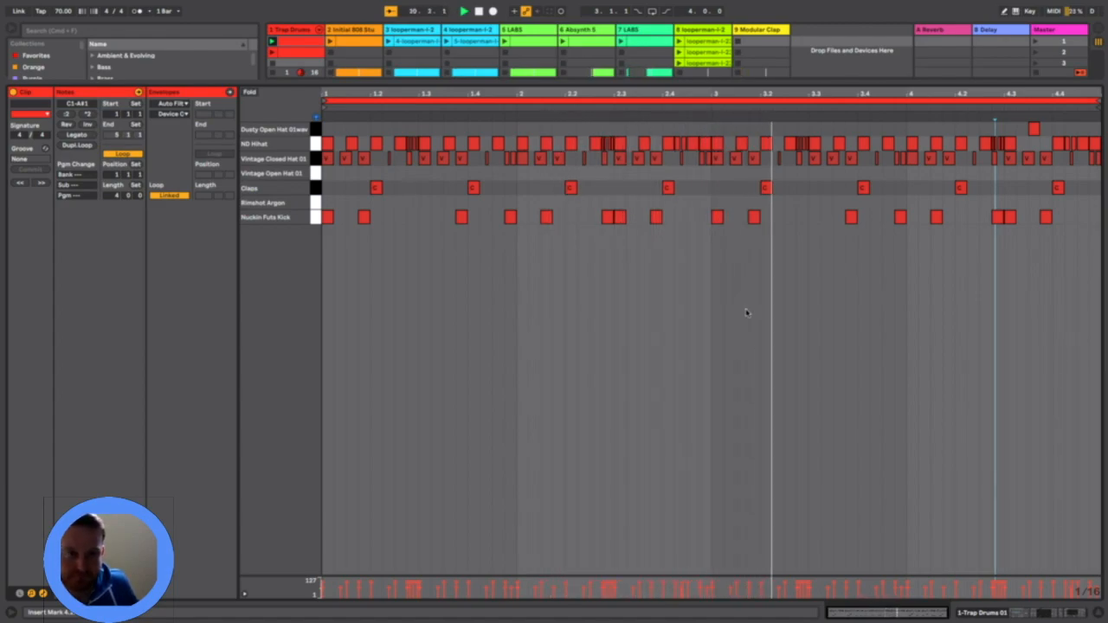
pyautogui.click(1091, 616)
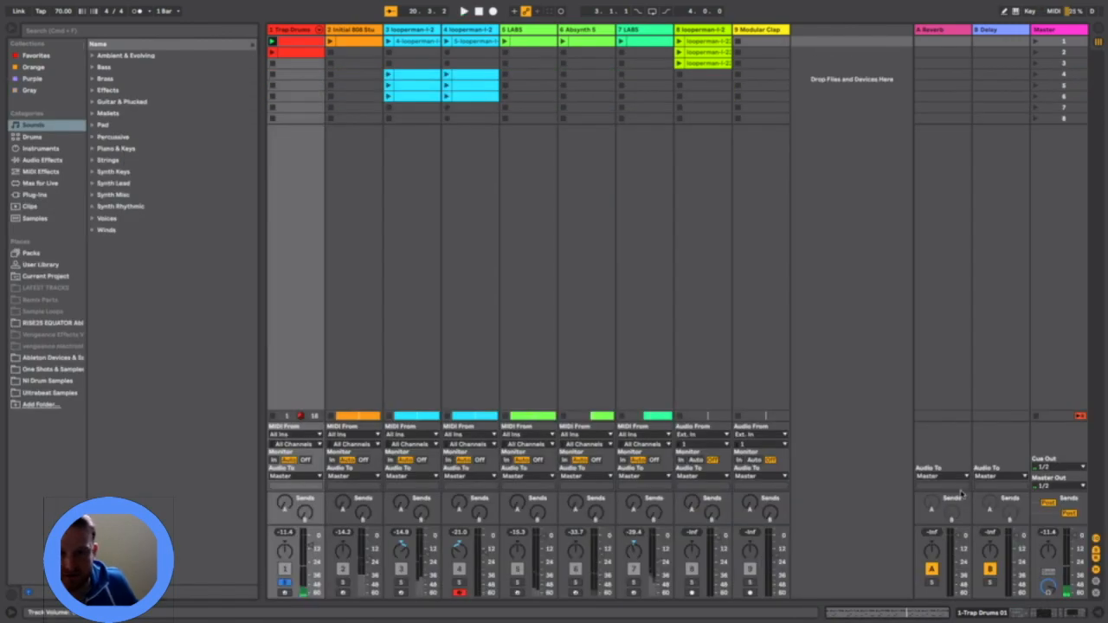
pyautogui.doubleClick(294, 54)
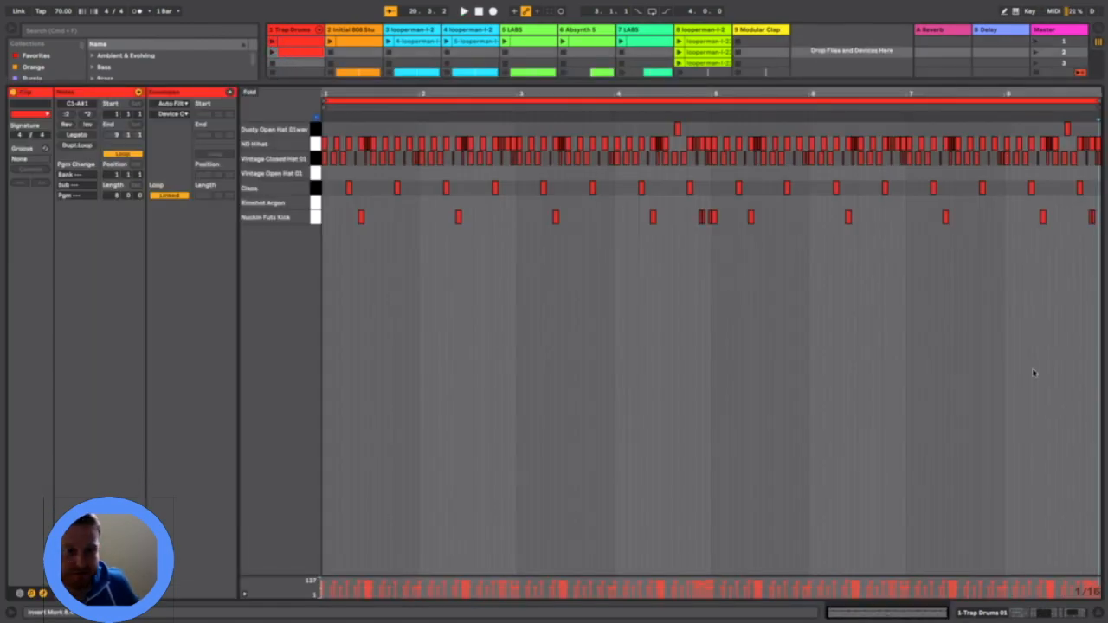
# Turn Auto Filter, the bit reduction effect and the Nostalgia echo back on for the Trap Drums track
pyautogui.click(289, 31)
pyautogui.click(631, 490)
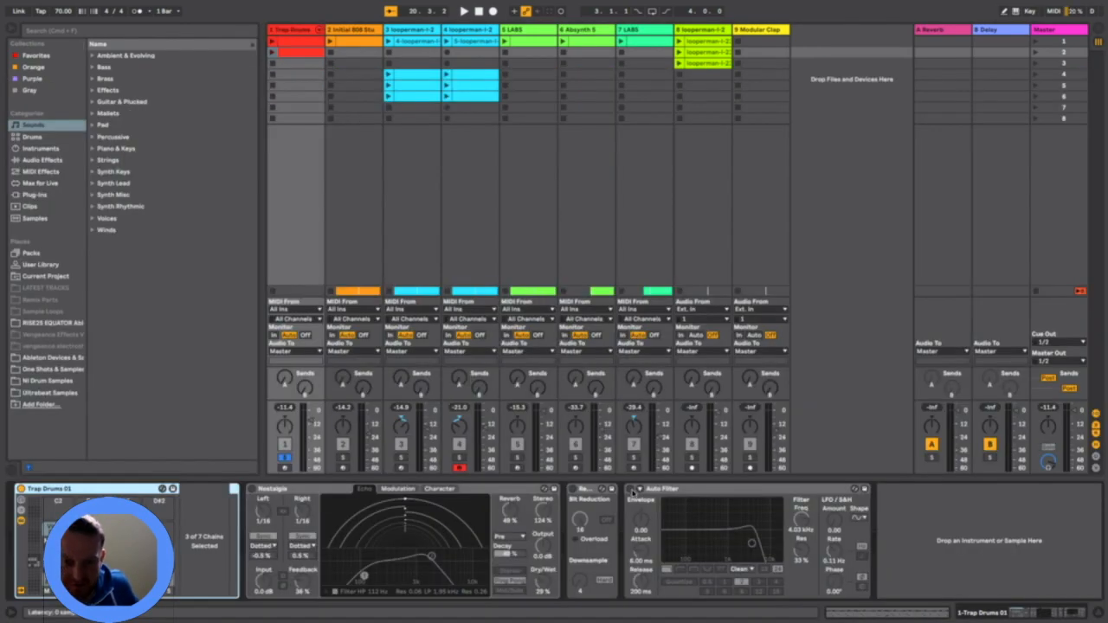
pyautogui.click(573, 489)
pyautogui.click(257, 490)
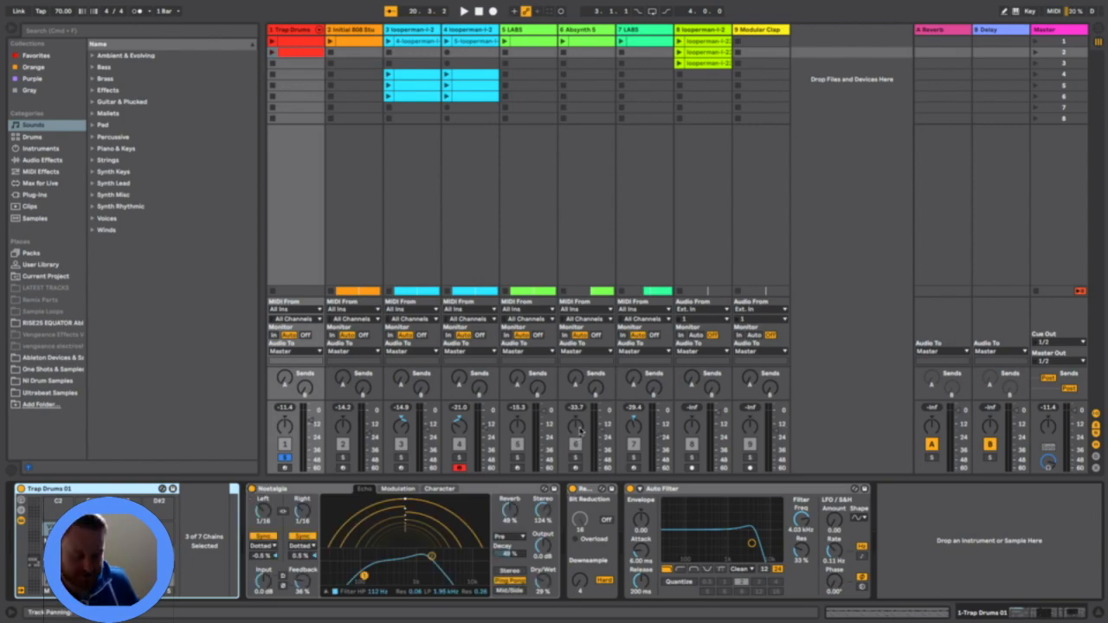
# Switch to Arrangement View, hand playback back to the arrangement, and return the playhead to the start
pyautogui.press('Tab')
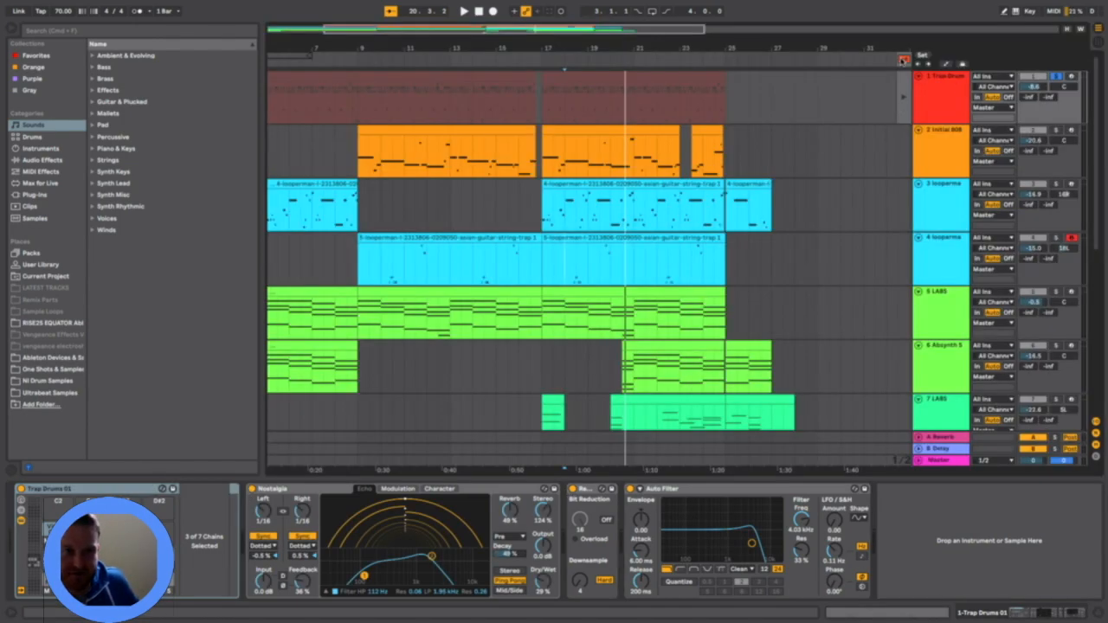
pyautogui.click(903, 60)
pyautogui.click(481, 12)
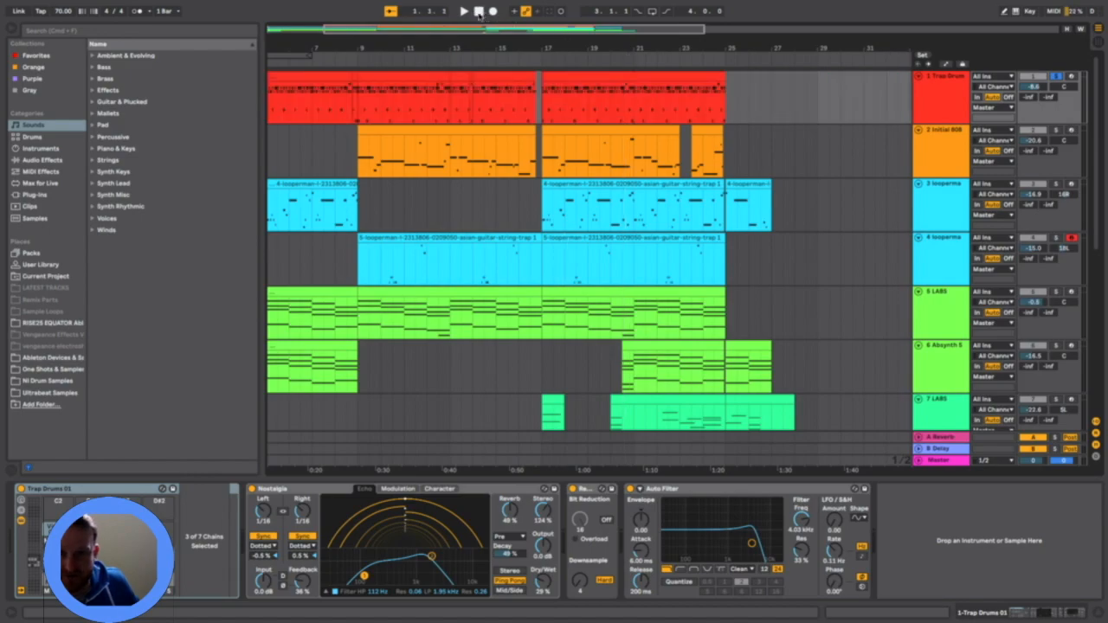
# Play the soloed Trap Drums track in the arrangement from bar 5 and stop around bar 9
pyautogui.hscroll(-5, 494, 132)
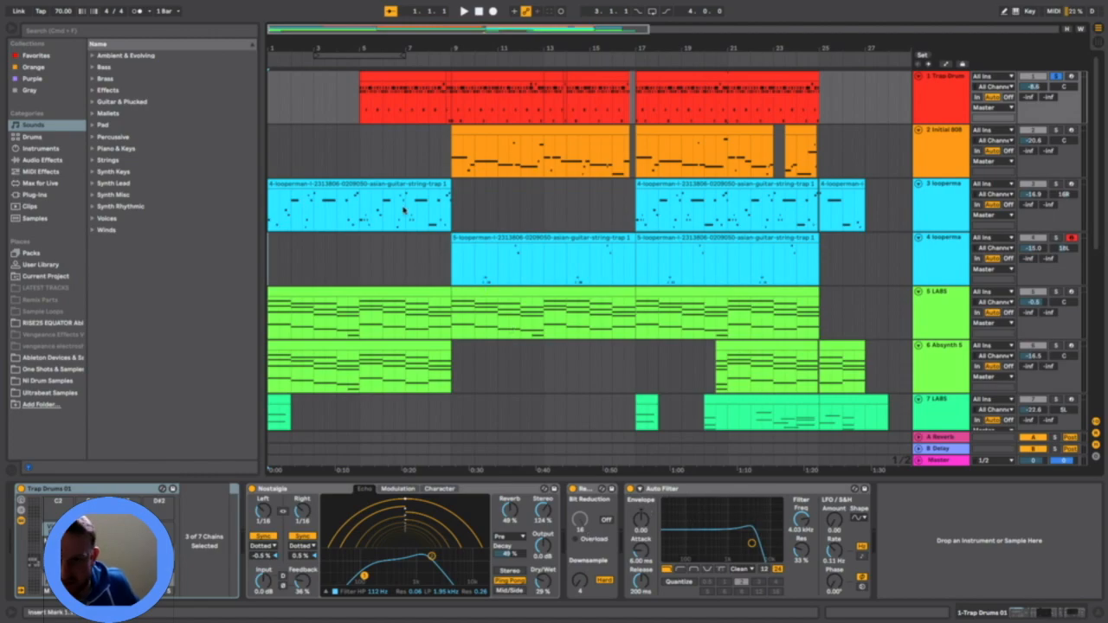
pyautogui.click(359, 64)
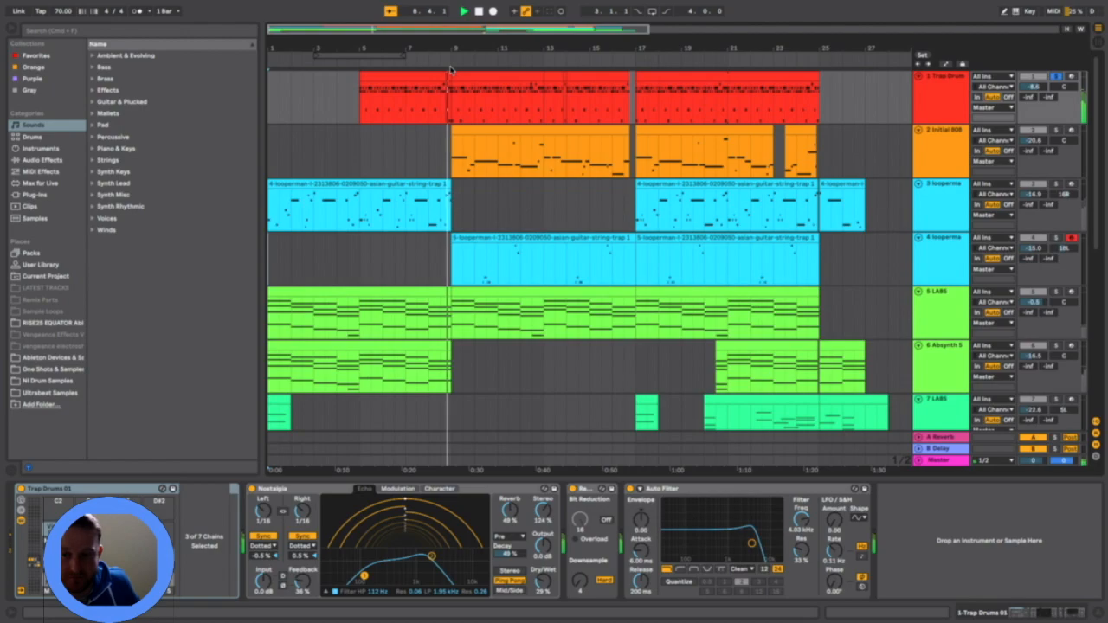
pyautogui.press('space')
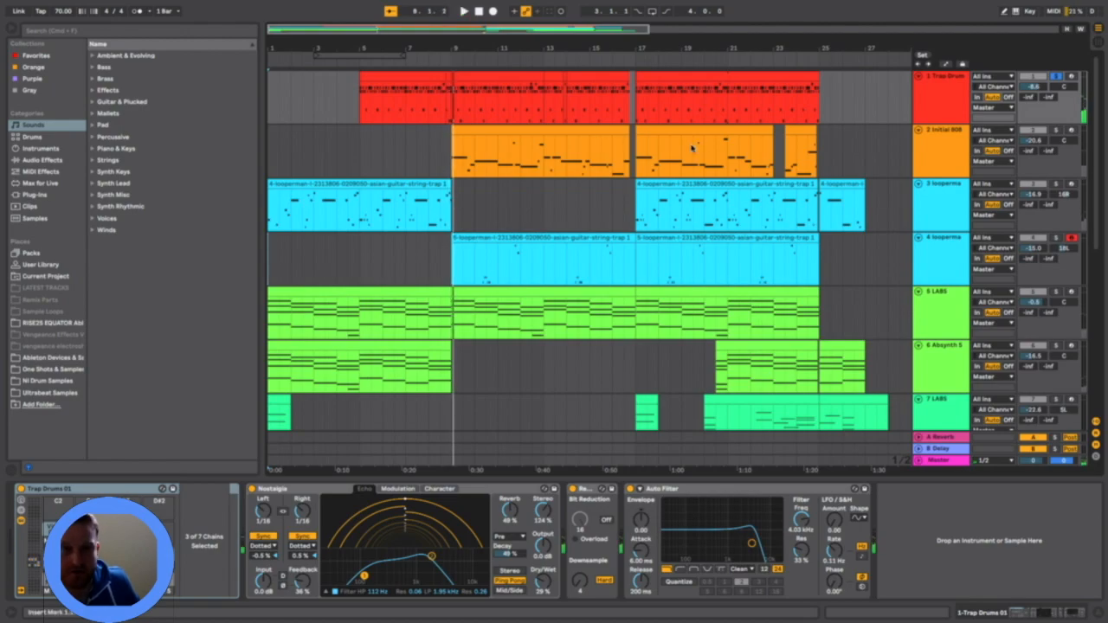
# Show the Initial 808 track's devices and examine the notes of its first clip
pyautogui.click(941, 149)
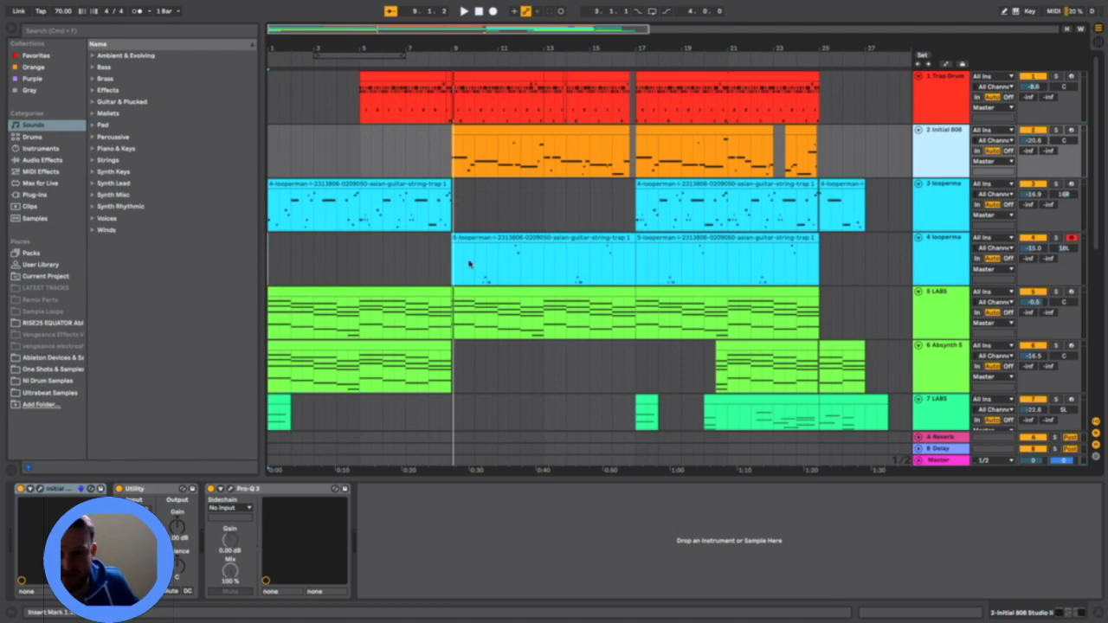
pyautogui.doubleClick(468, 141)
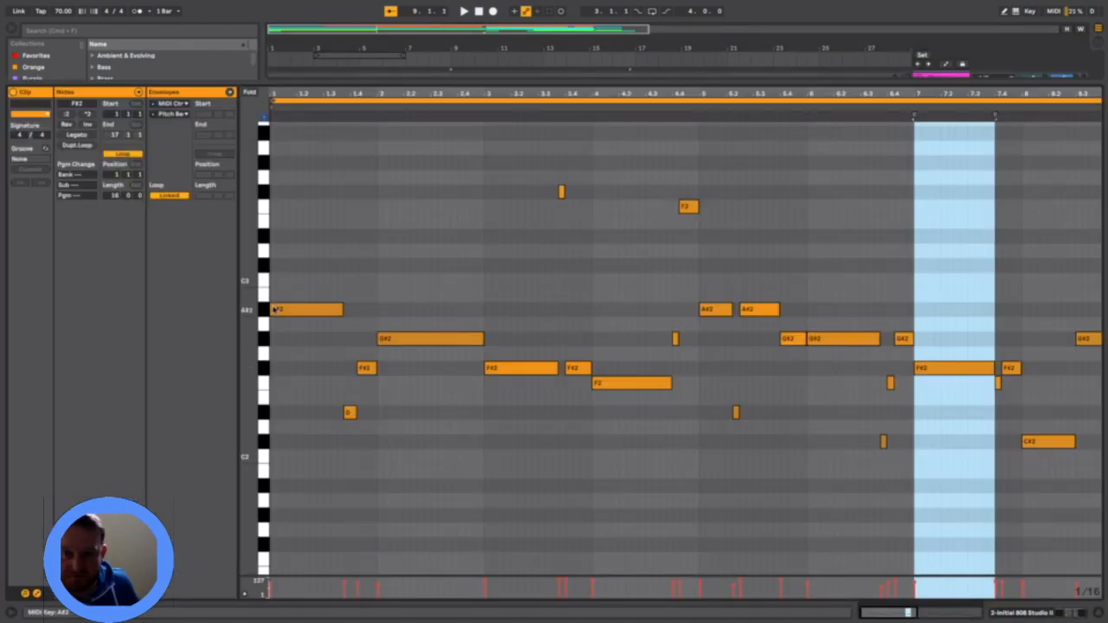
pyautogui.click(1098, 612)
pyautogui.click(551, 239)
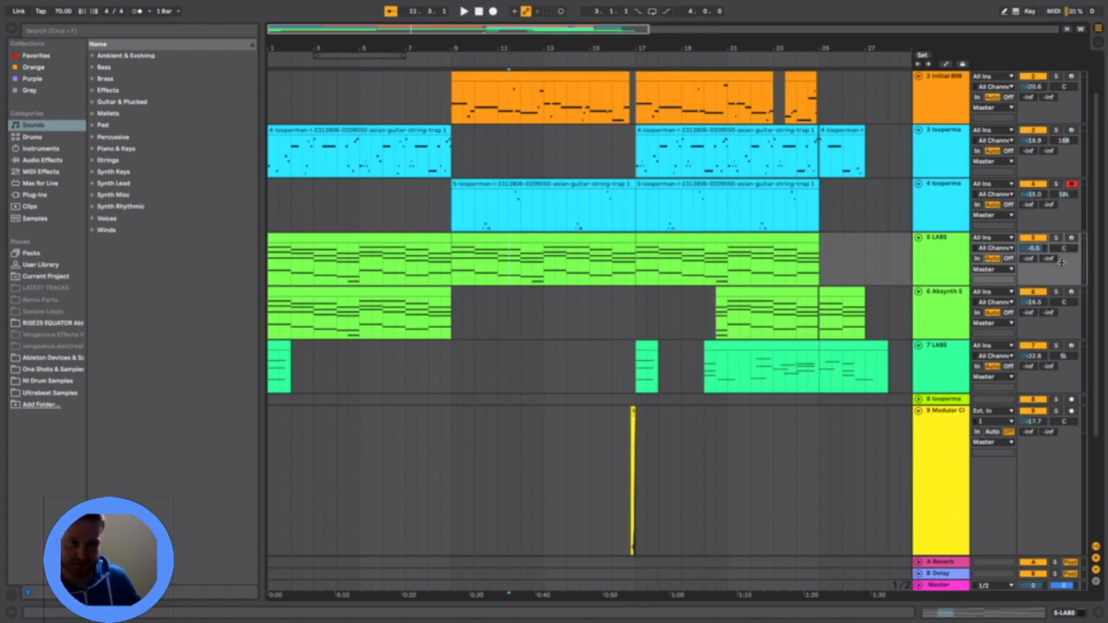
# Examine the chopped guitar sample and its effects, and return the playhead to the start
pyautogui.doubleClick(942, 145)
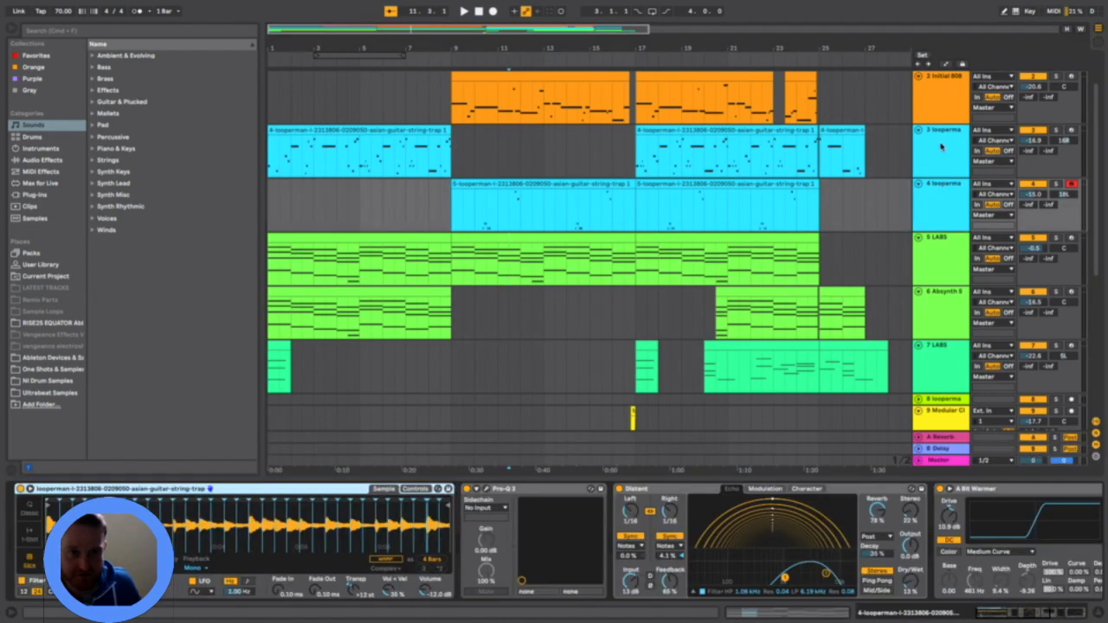
pyautogui.click(1102, 608)
pyautogui.click(480, 12)
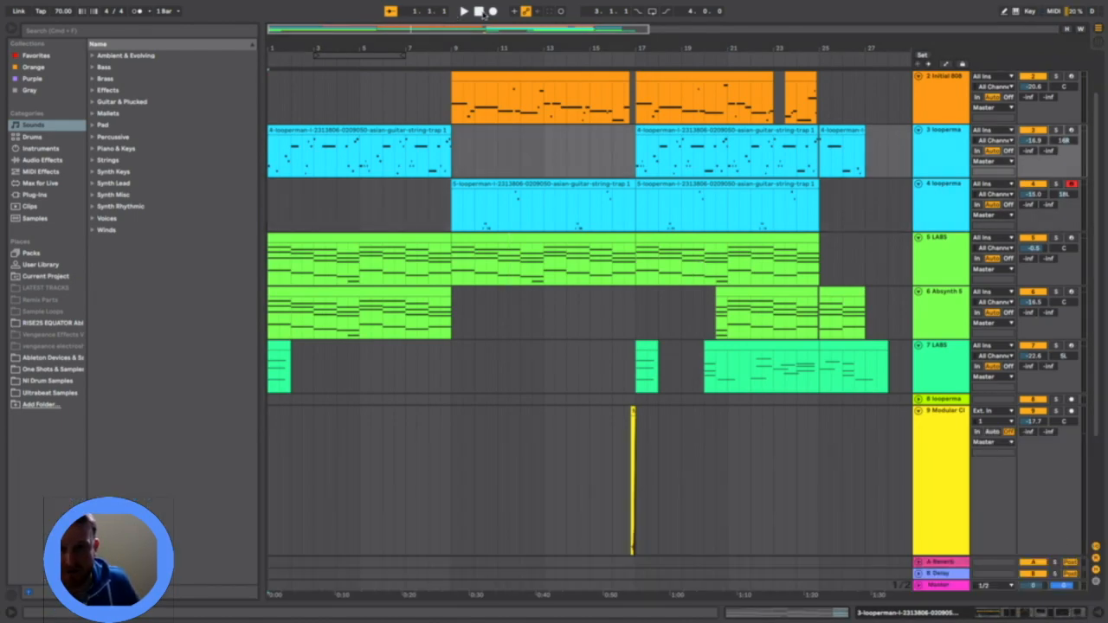
# Open the first guitar clip on track 3 and audition its opening notes one by one up to the long D#2
pyautogui.doubleClick(303, 138)
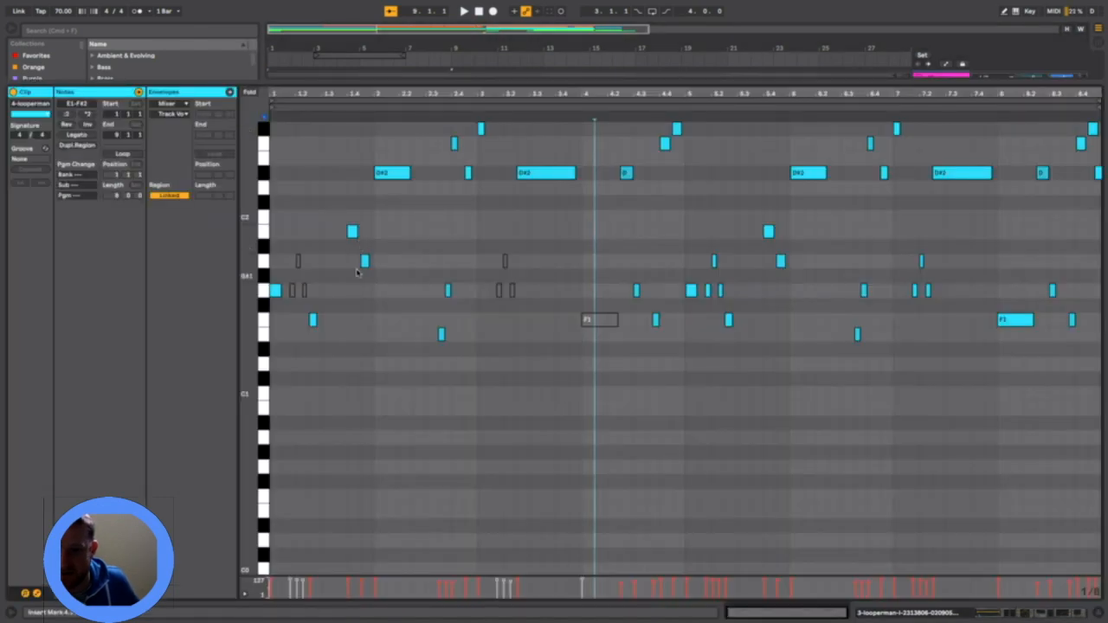
pyautogui.click(276, 293)
pyautogui.click(314, 320)
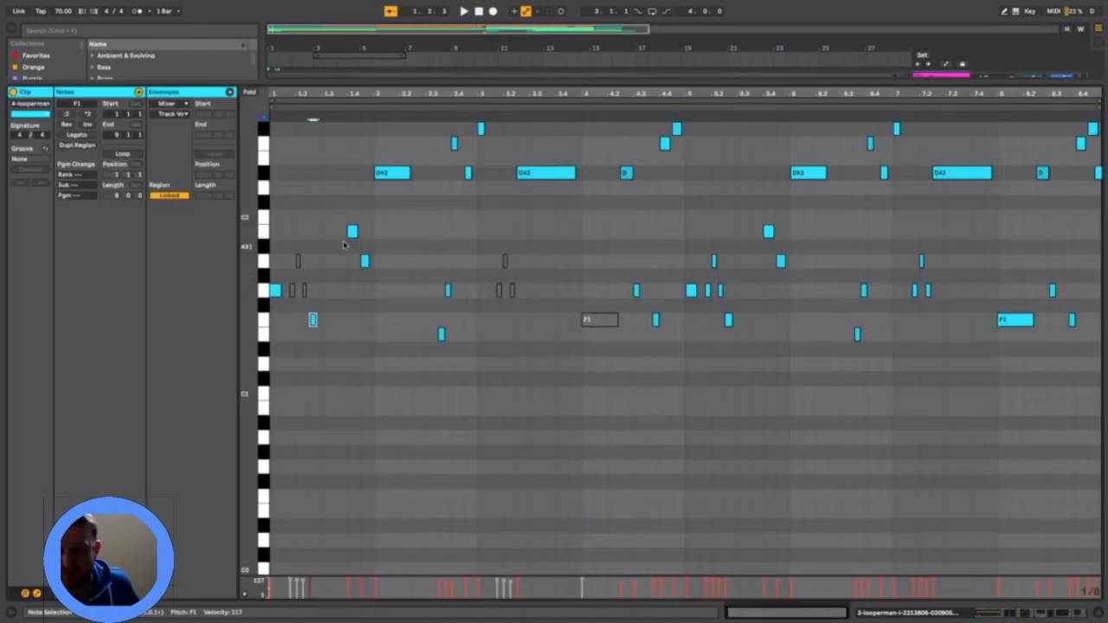
pyautogui.click(352, 231)
pyautogui.click(364, 261)
pyautogui.click(392, 171)
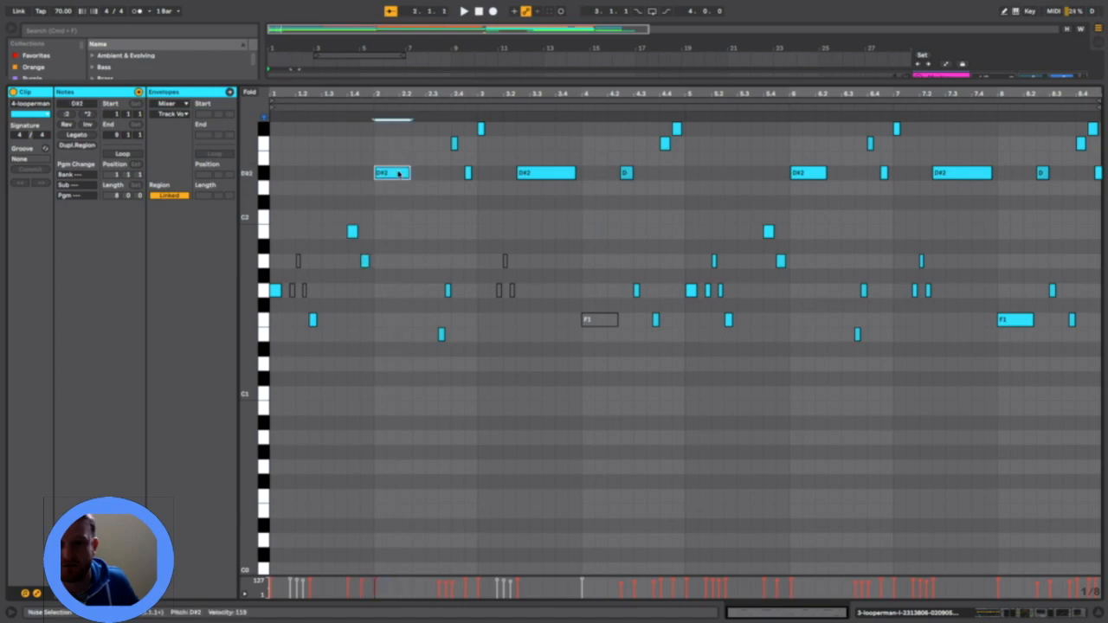
pyautogui.click(1100, 613)
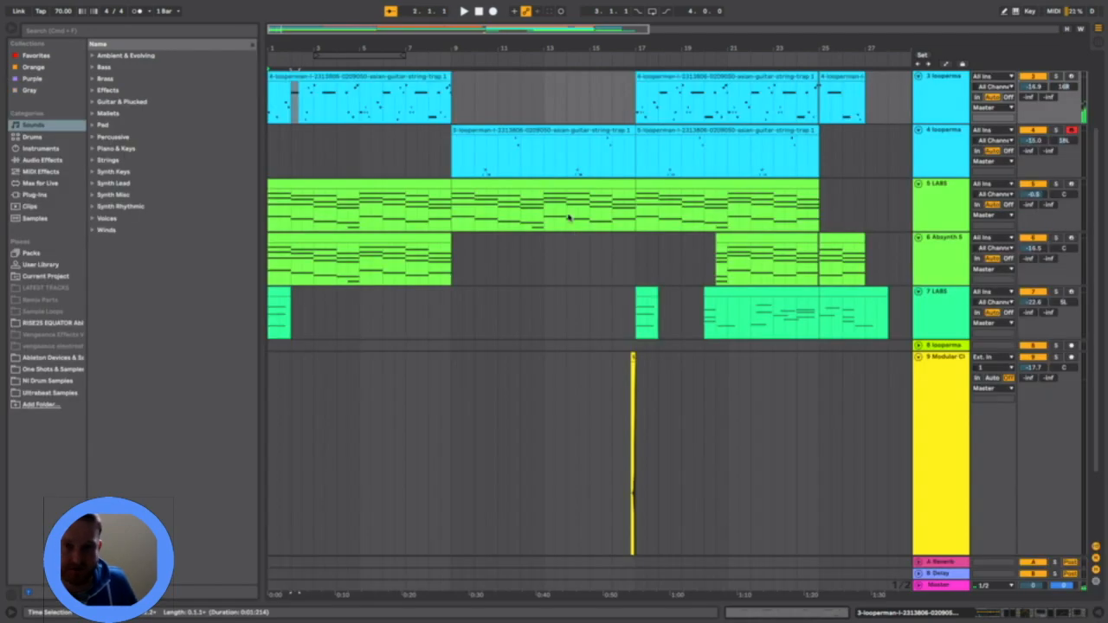
# Play the full arrangement from the start for the first few bars, then stop and select the first Absynth 5 clip
pyautogui.click(464, 11)
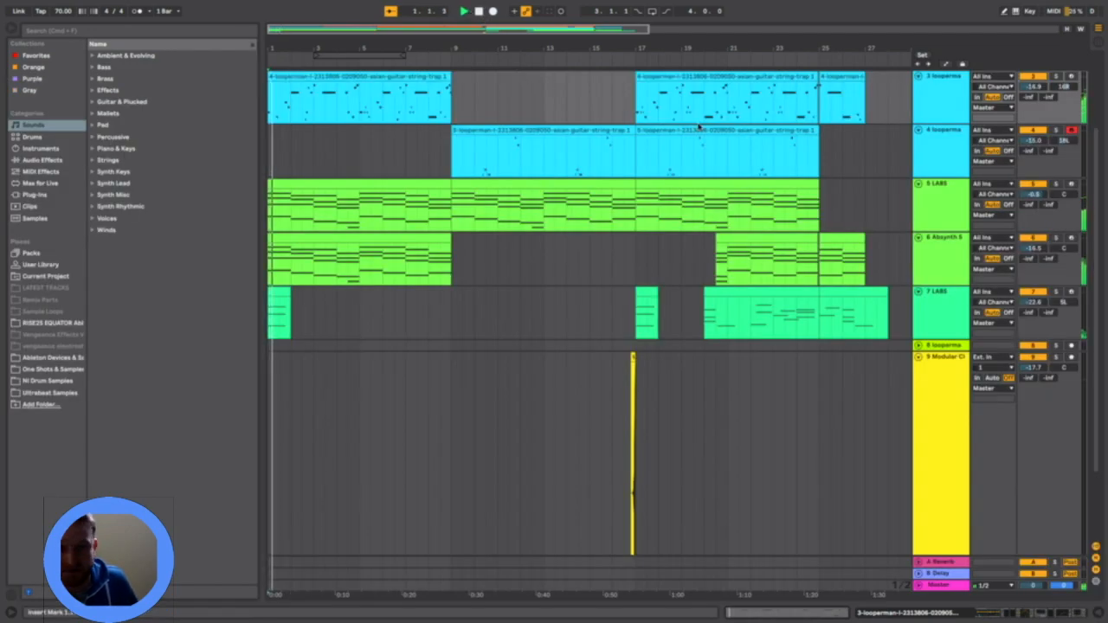
pyautogui.scroll(4, 662, 91)
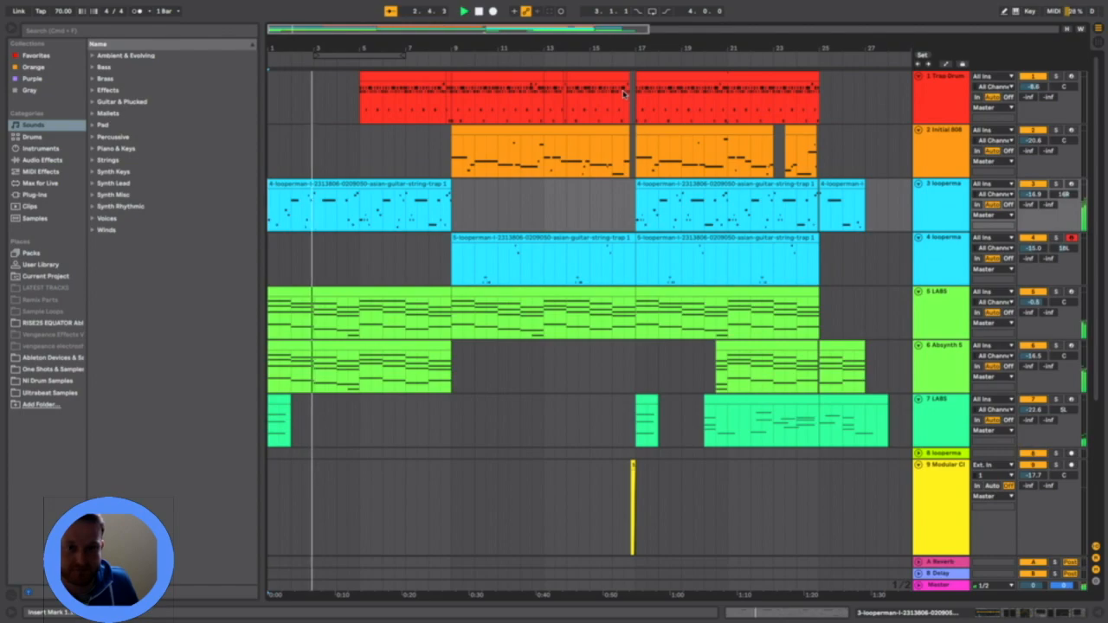
pyautogui.click(350, 343)
pyautogui.press('space')
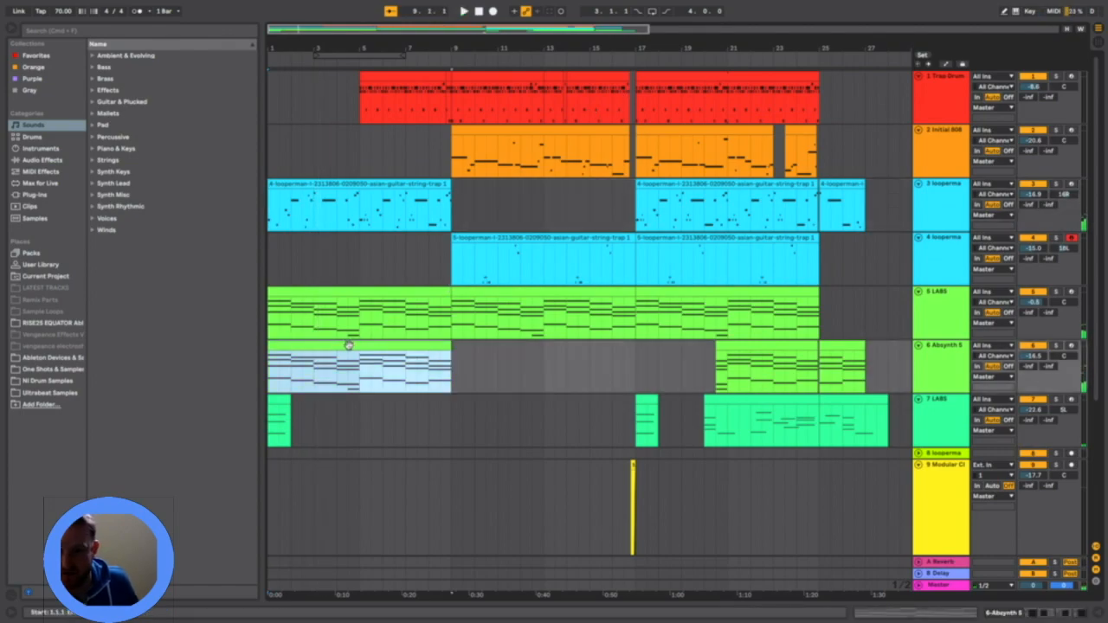
# Solo the LABS chord track on track 5 and play it from the start
pyautogui.click(1055, 295)
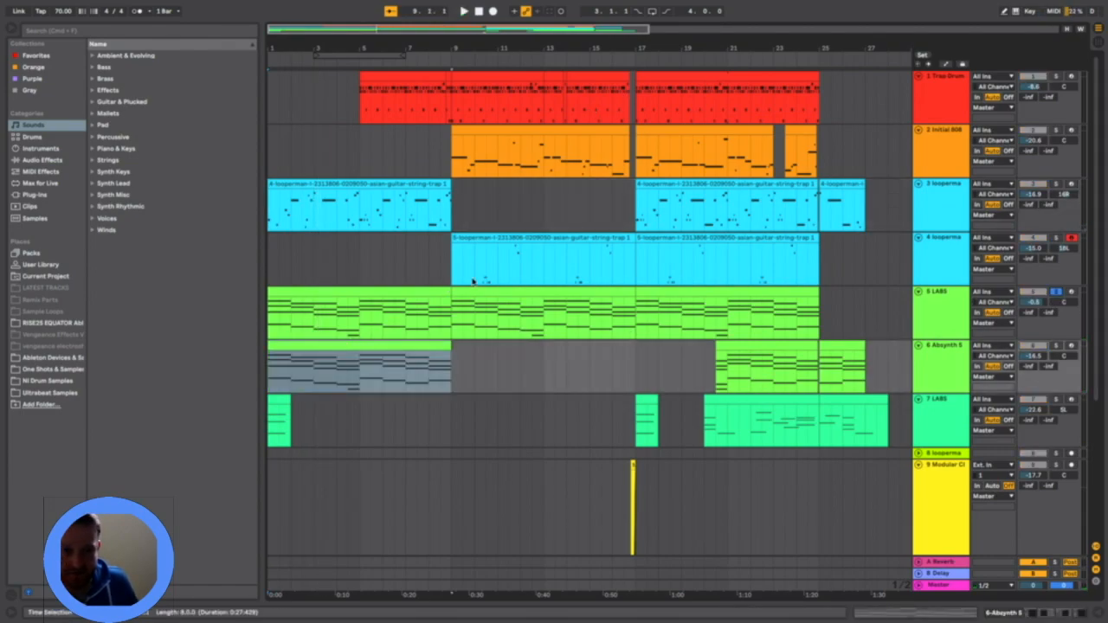
pyautogui.click(479, 11)
pyautogui.click(463, 12)
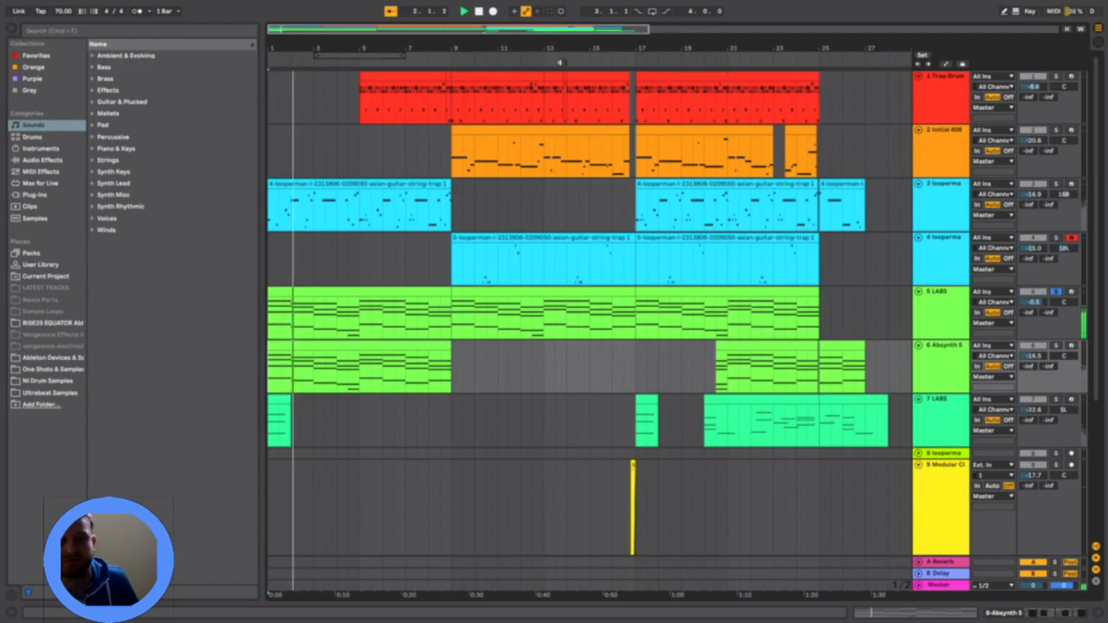
# Solo the Absynth 5 track instead, examine its device chain including Tinkertoy during playback, and clear the solo
pyautogui.click(1056, 345)
pyautogui.press('space')
pyautogui.scroll(-1, 942, 349)
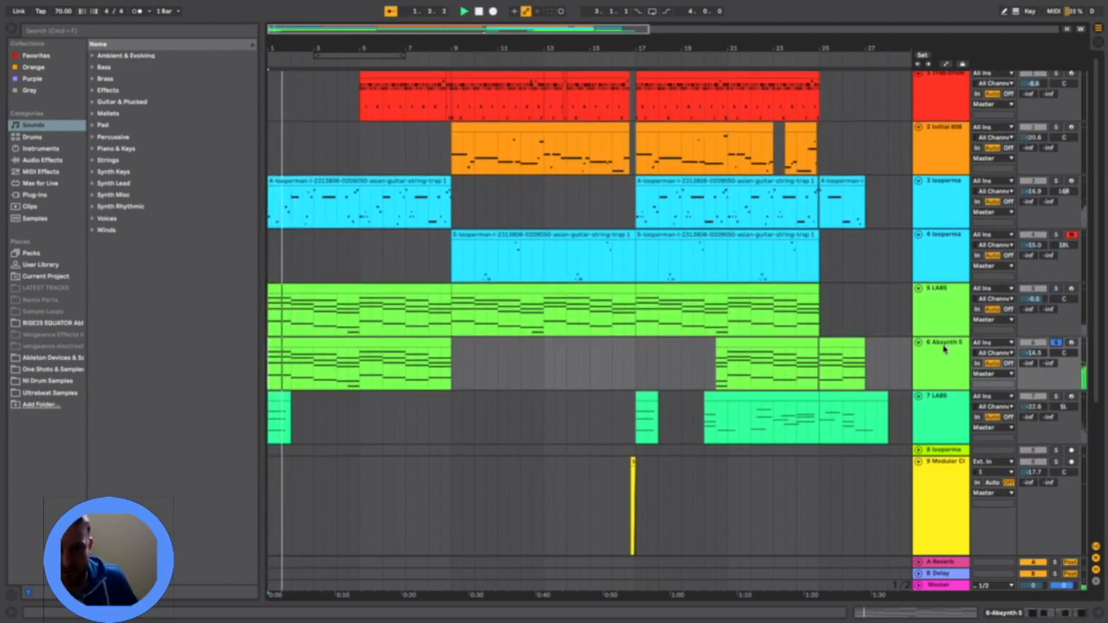
pyautogui.doubleClick(944, 346)
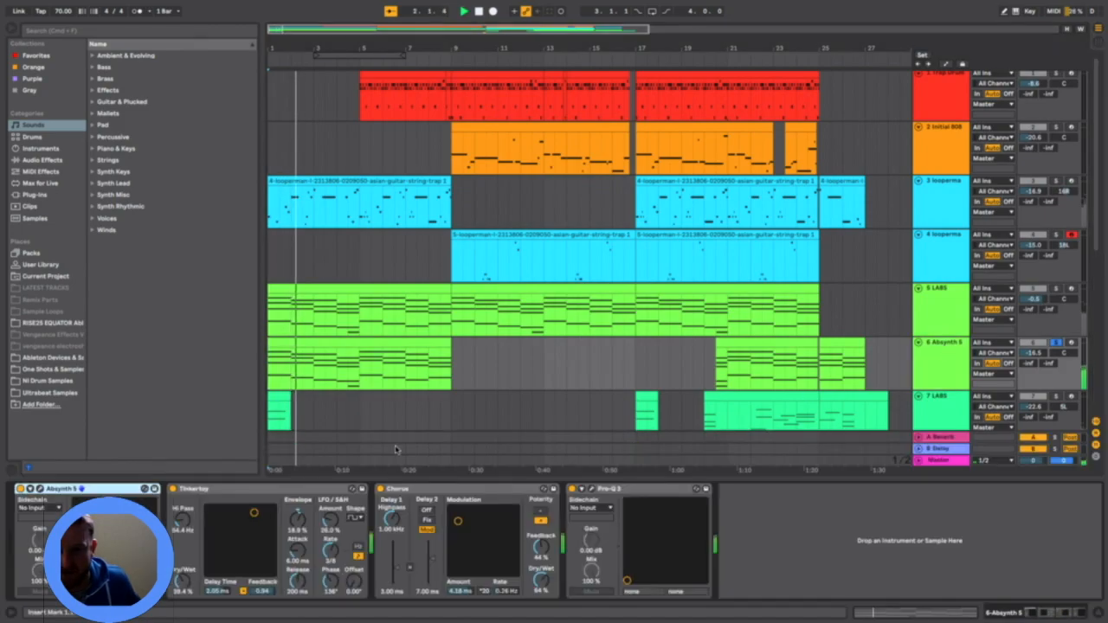
pyautogui.click(221, 490)
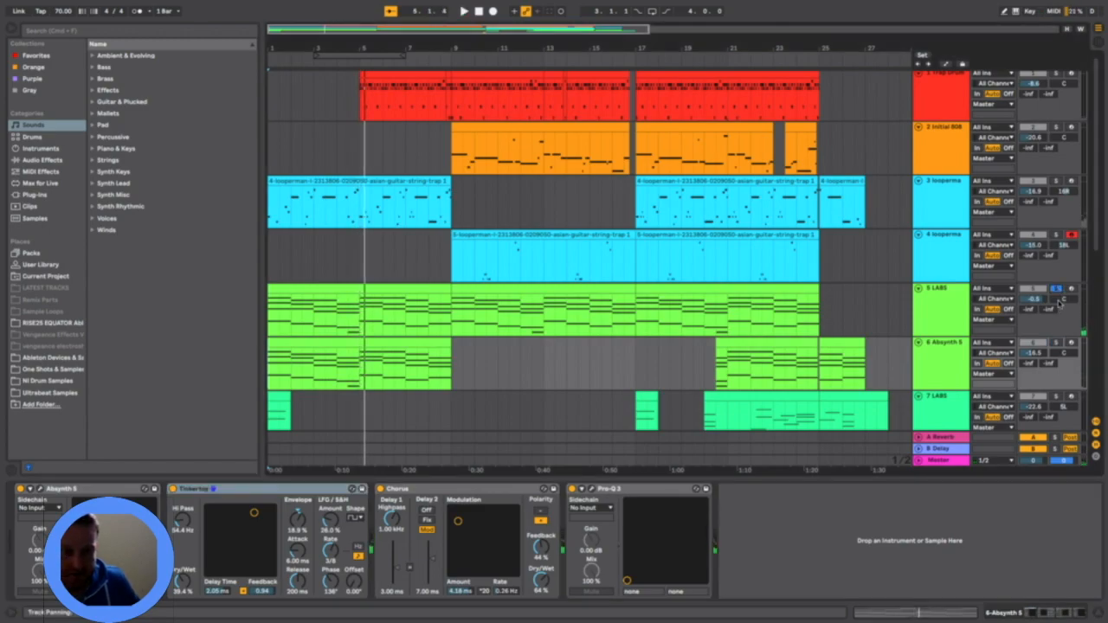
pyautogui.click(1062, 343)
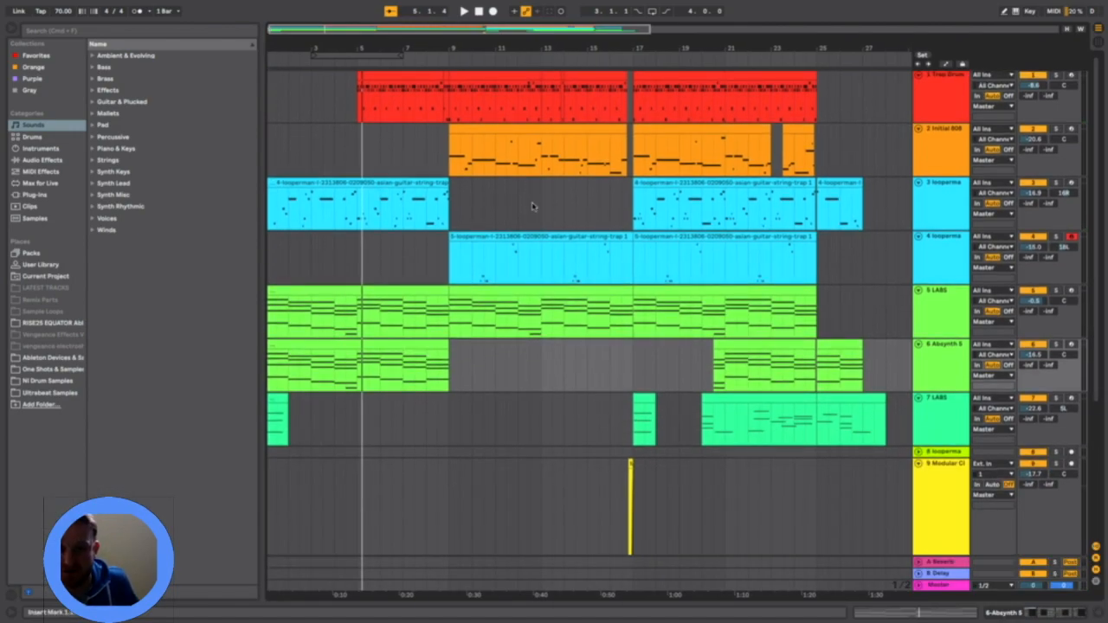
# Examine the notes of the first track 3 guitar clip during playback and show that track's devices
pyautogui.doubleClick(341, 187)
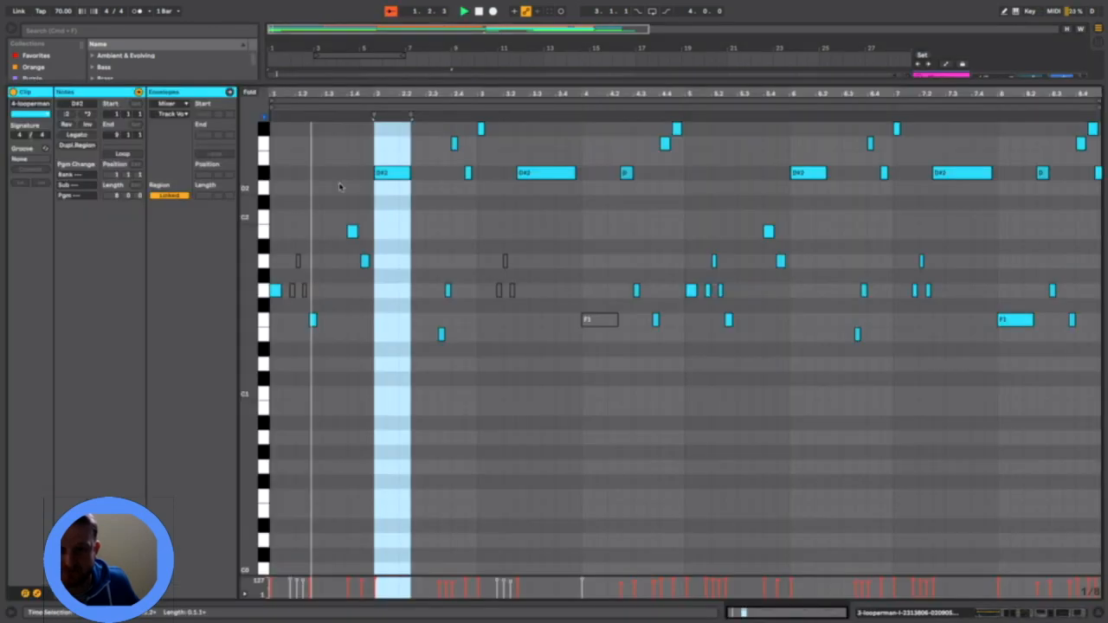
pyautogui.click(1098, 612)
pyautogui.doubleClick(937, 109)
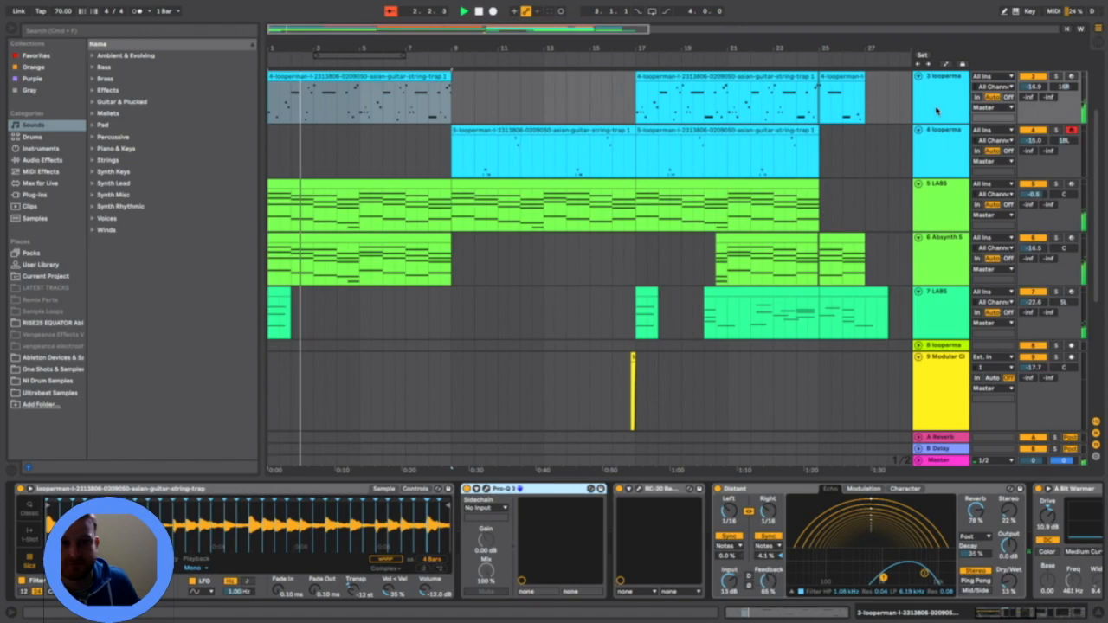
# Listen to the rest of the arrangement while comparing the two guitar tracks' devices, and return the playhead to the start
pyautogui.scroll(-1, 705, 345)
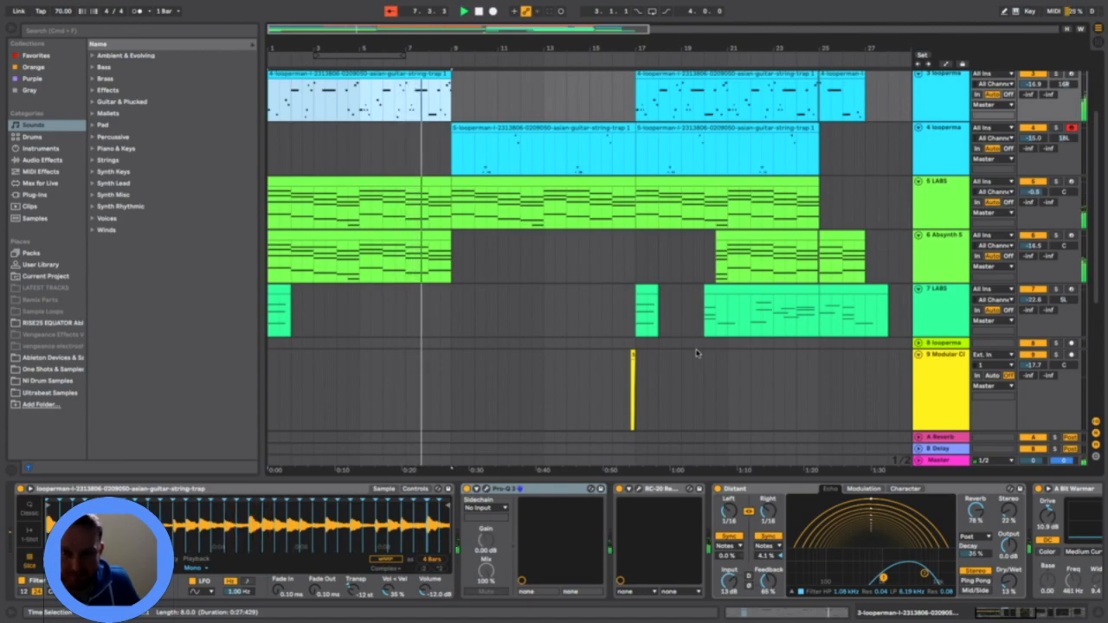
pyautogui.scroll(4, 598, 347)
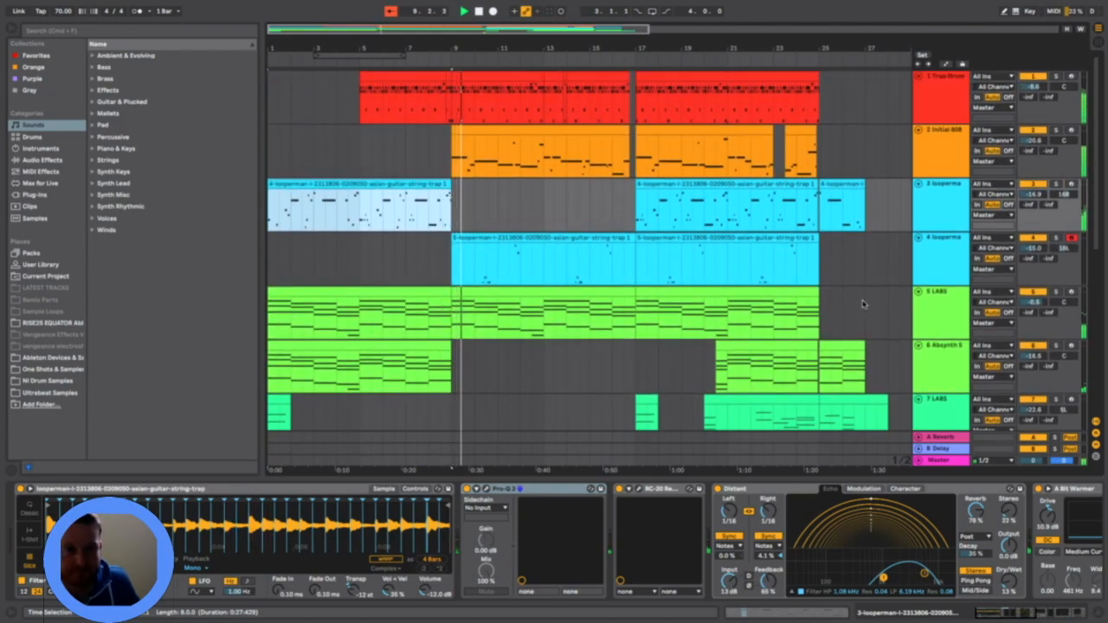
pyautogui.click(863, 247)
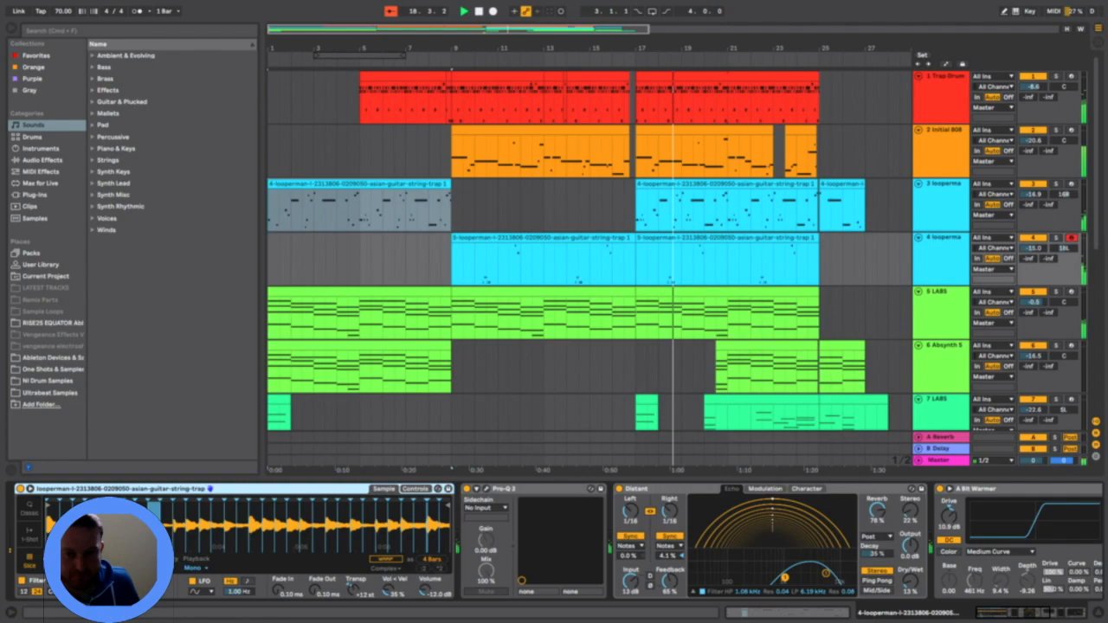
pyautogui.click(941, 194)
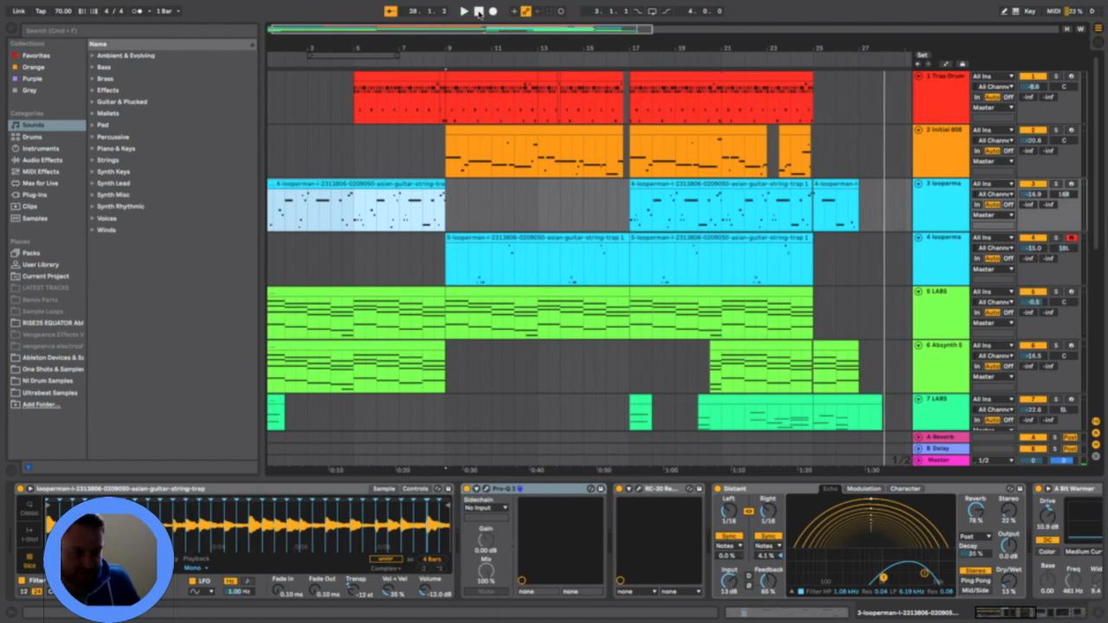
pyautogui.click(742, 271)
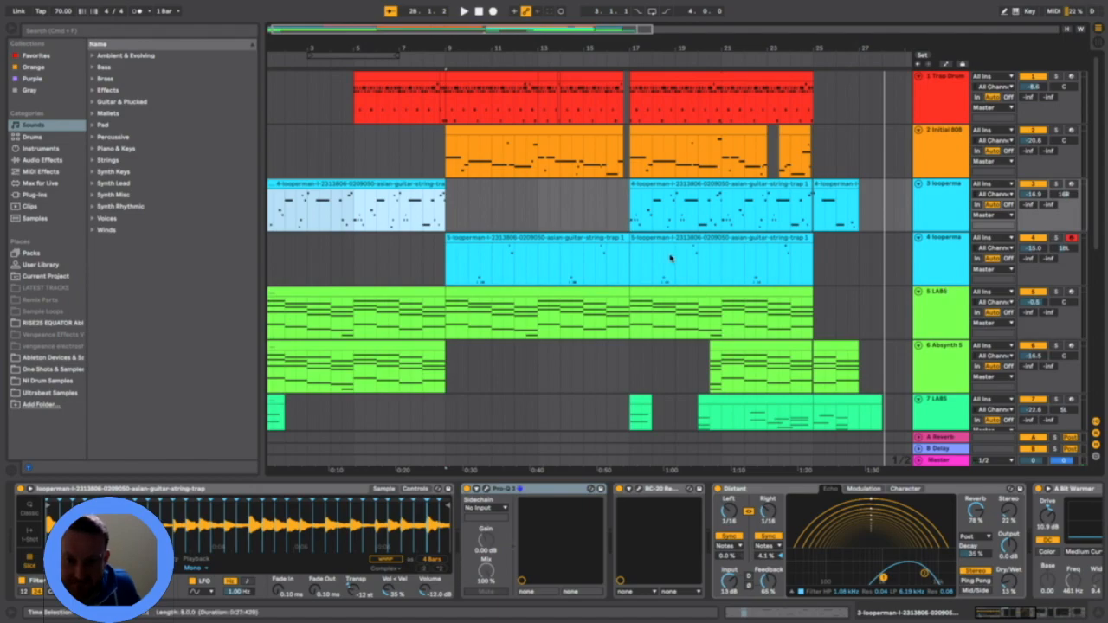
pyautogui.click(476, 11)
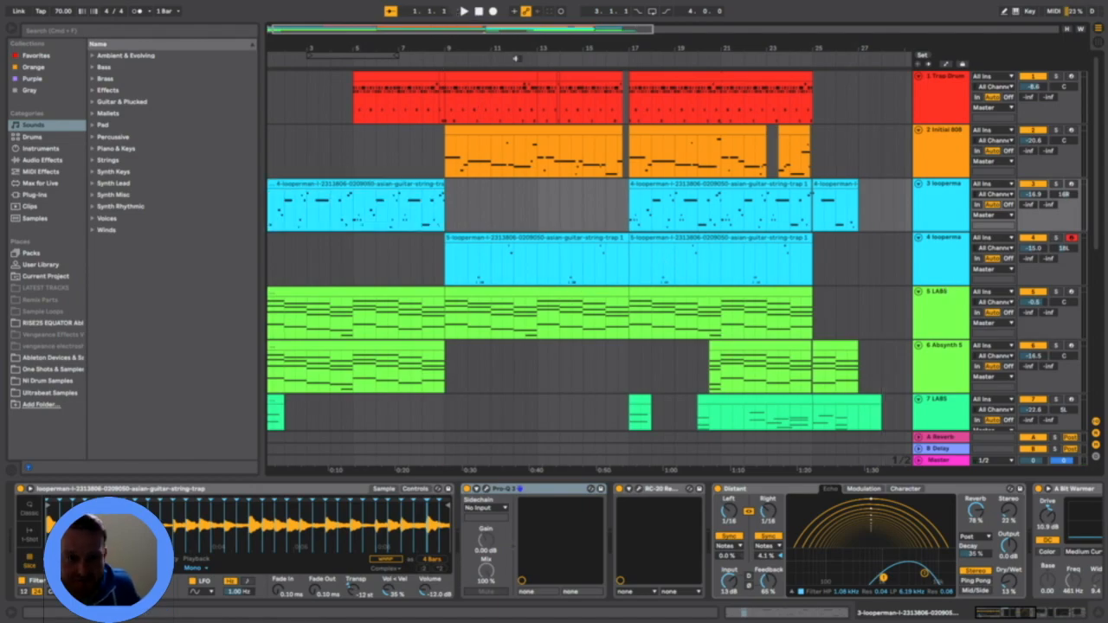